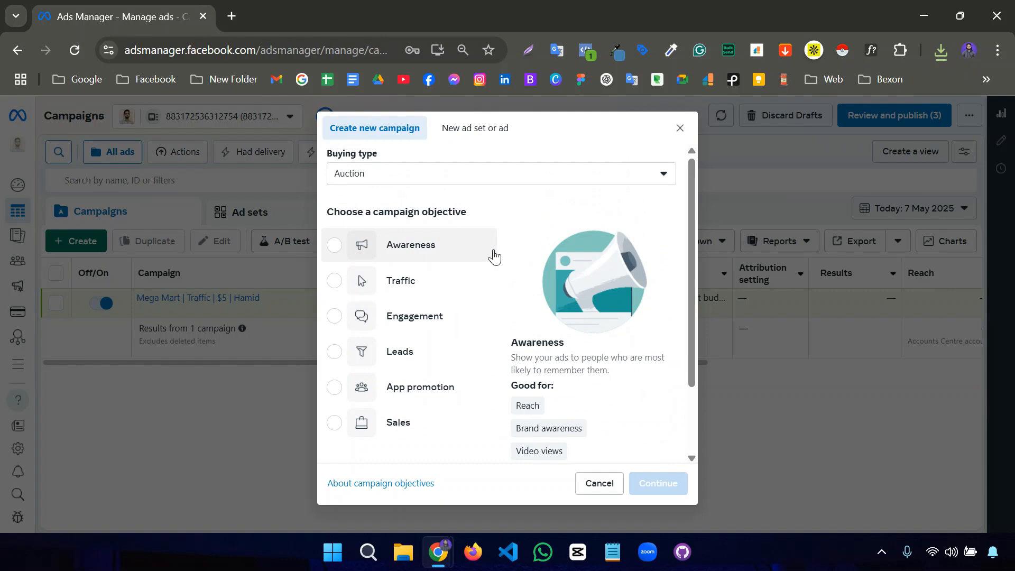
Start a new Auction campaign with the Engagement objective and the manual engagement campaign setup
left_click(416, 322)
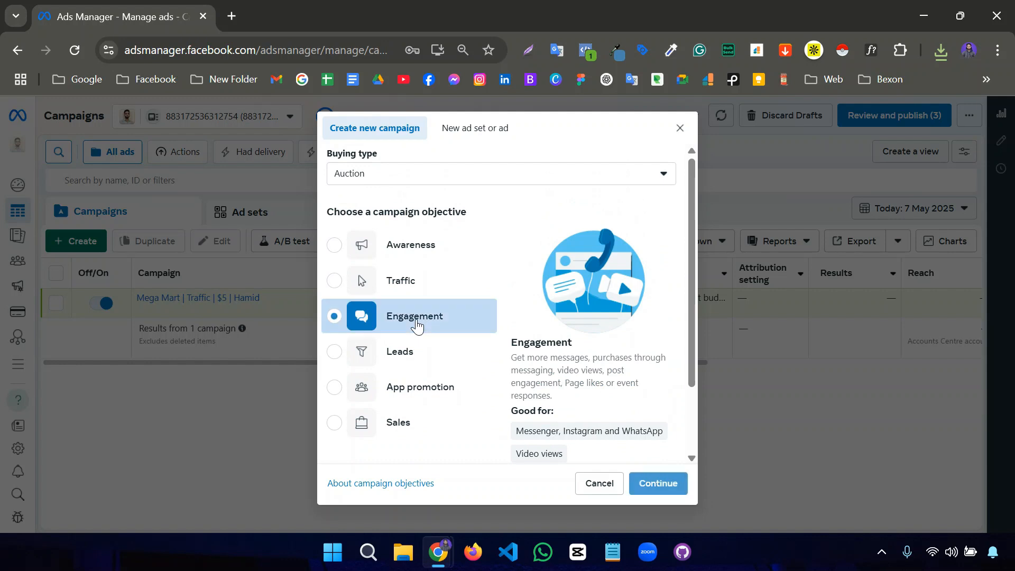
scroll(519, 280, "down", 3)
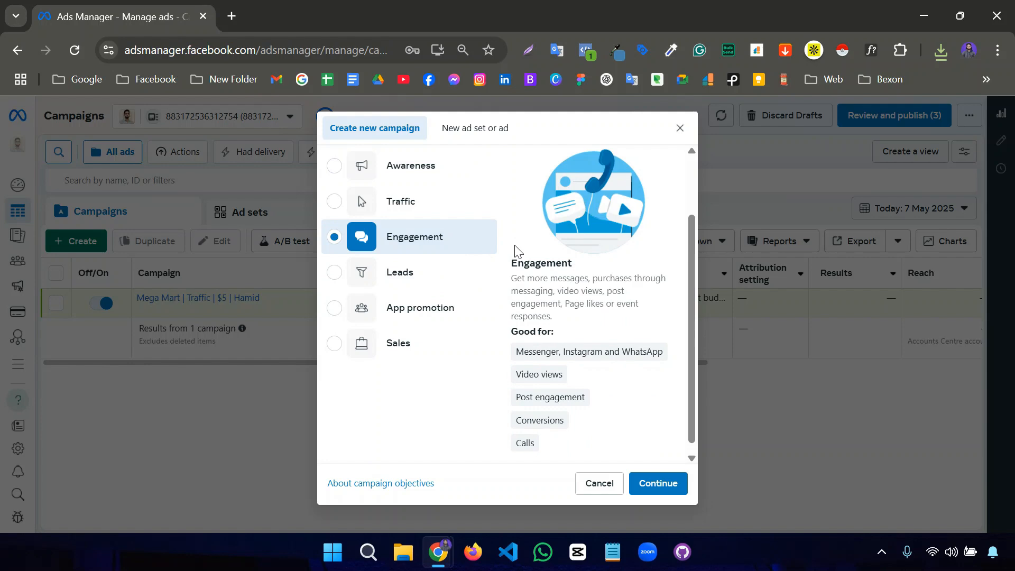
left_click(659, 483)
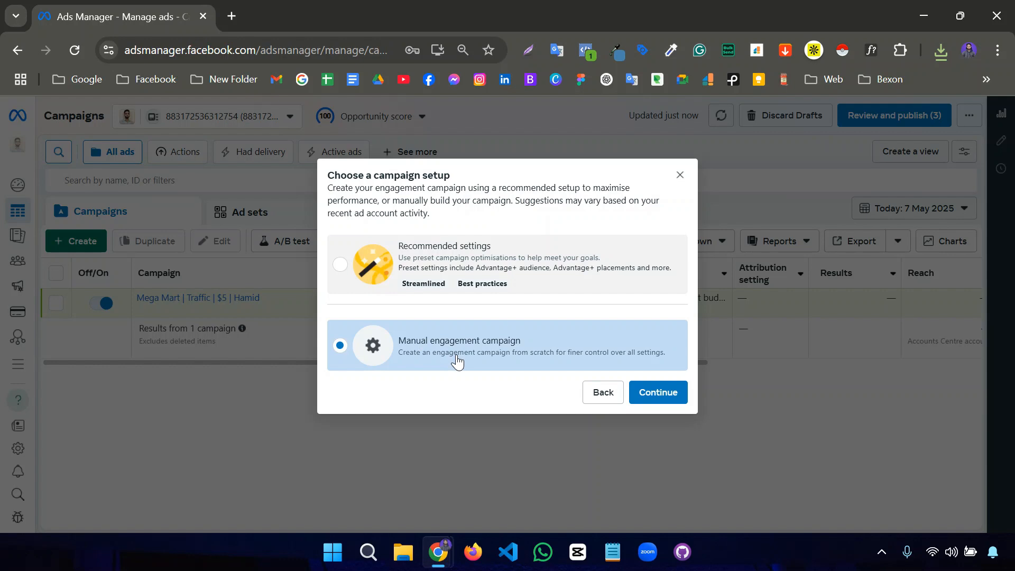
left_click(664, 398)
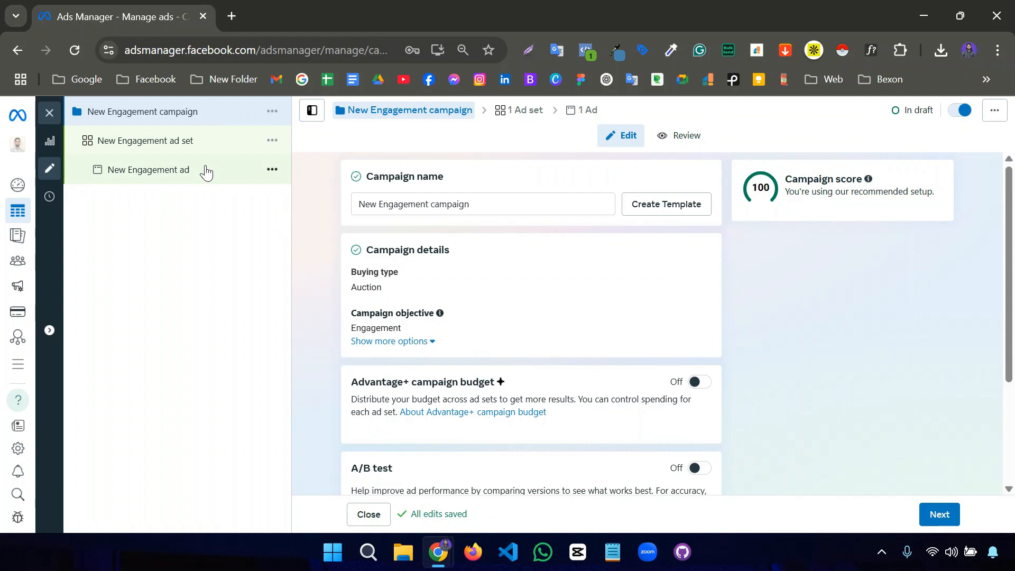
Rename the campaign "Mega Mart | Page Likes | $5 |" followed by the person's name, and copy that full name
left_click(203, 114)
triple_click(202, 113)
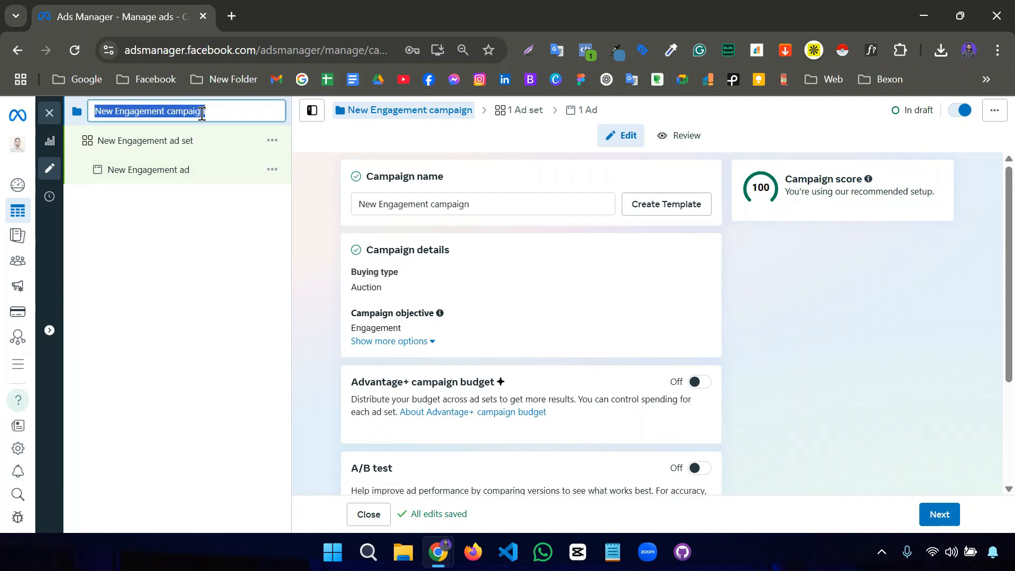
type("M")
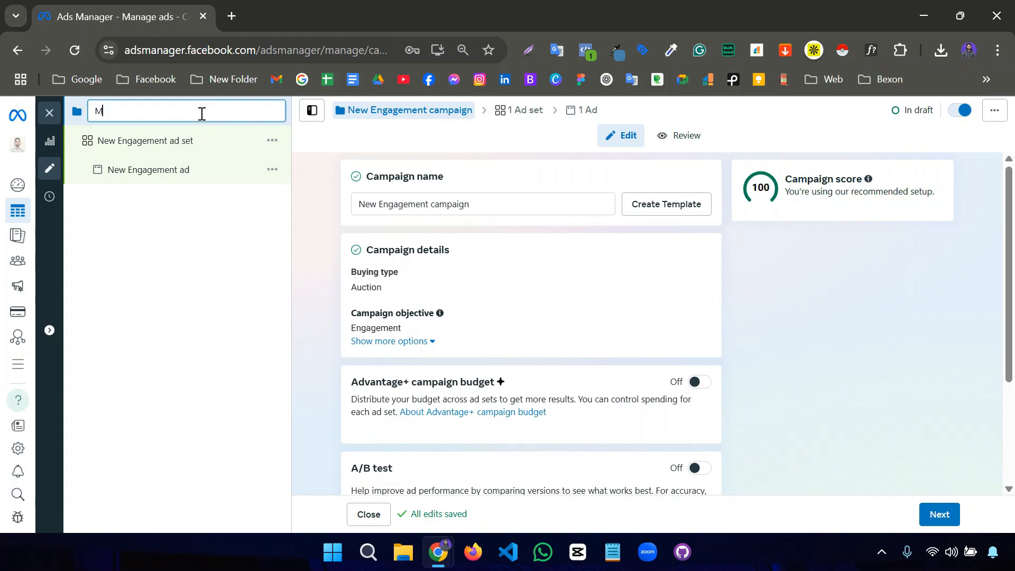
type("ega Mart |")
type("Page Likes ")
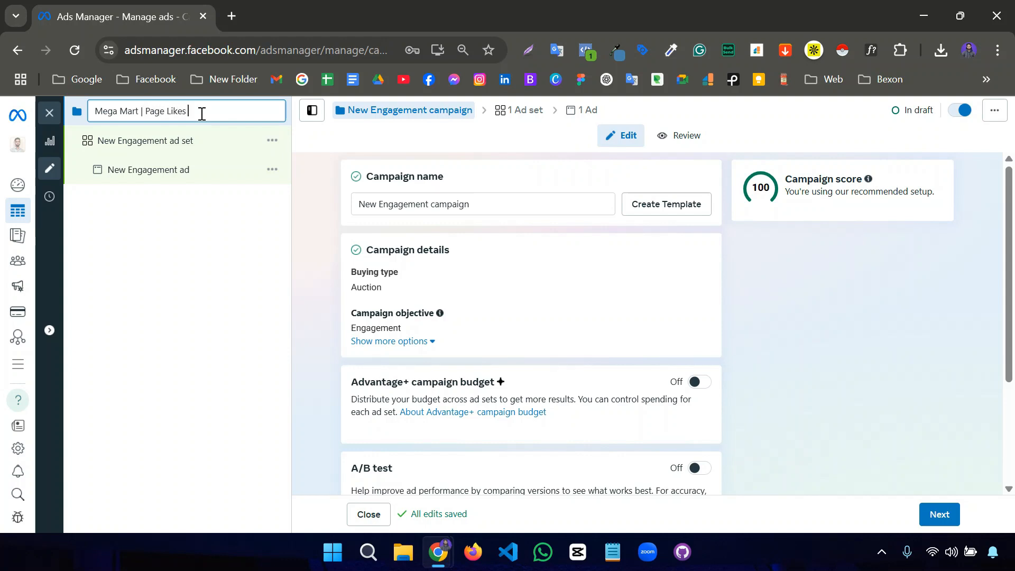
type("|")
type("$5 | Hamid")
triple_click(259, 108)
key("ctrl+c")
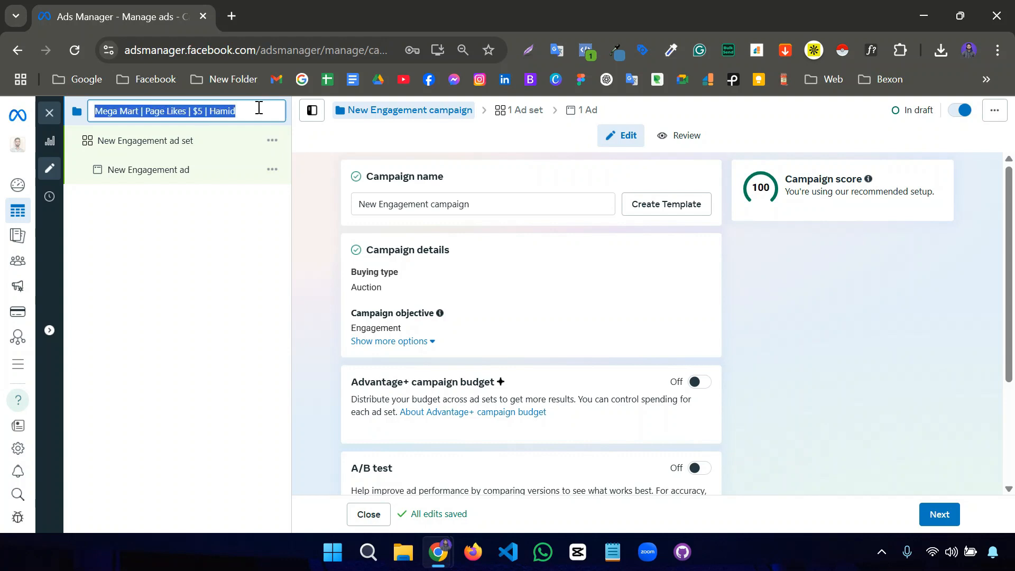
key("Return")
Rename both the ad set and the ad with the copied campaign name
left_click(211, 140)
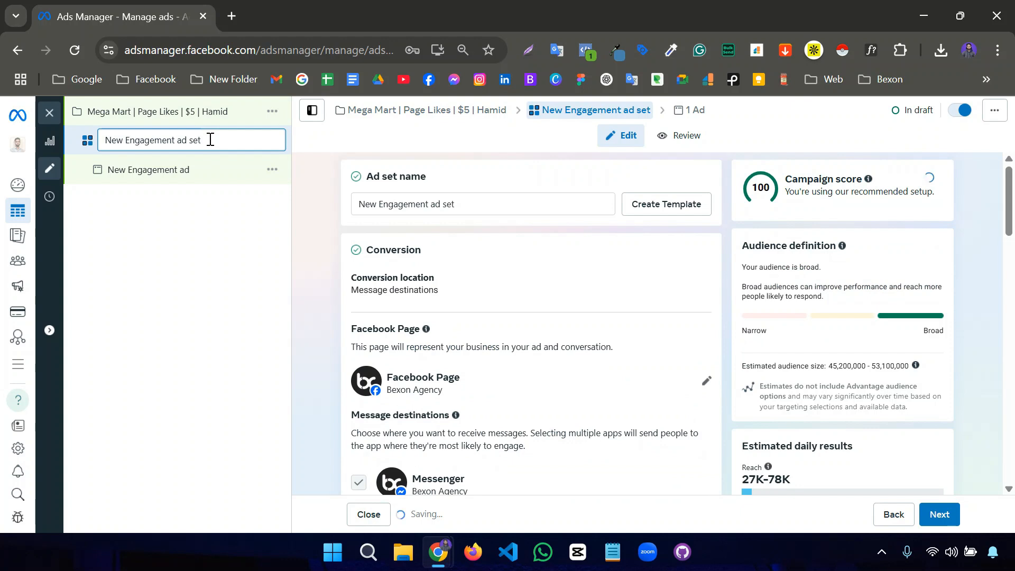
triple_click(212, 140)
key("ctrl+v")
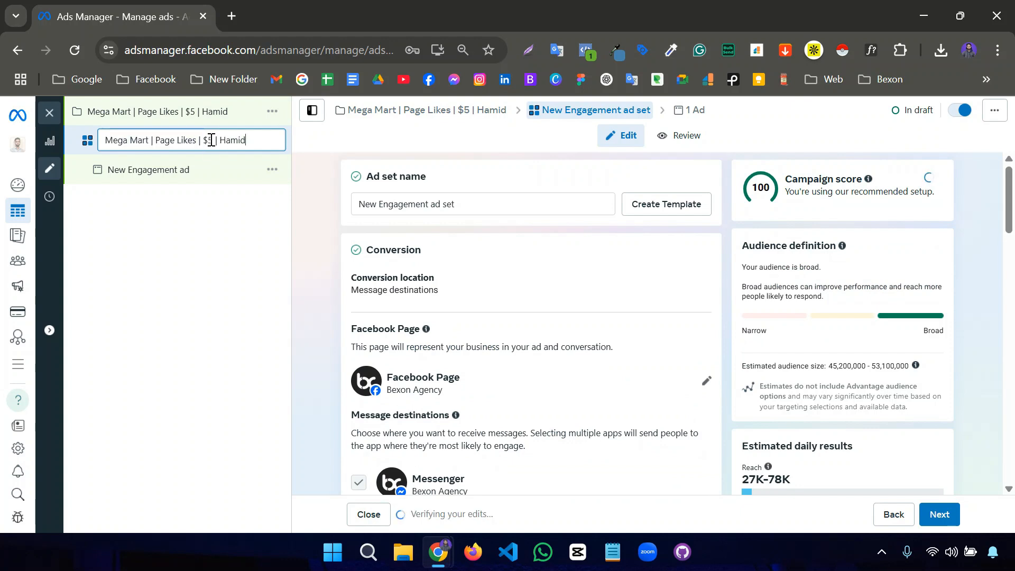
left_click(201, 168)
triple_click(201, 168)
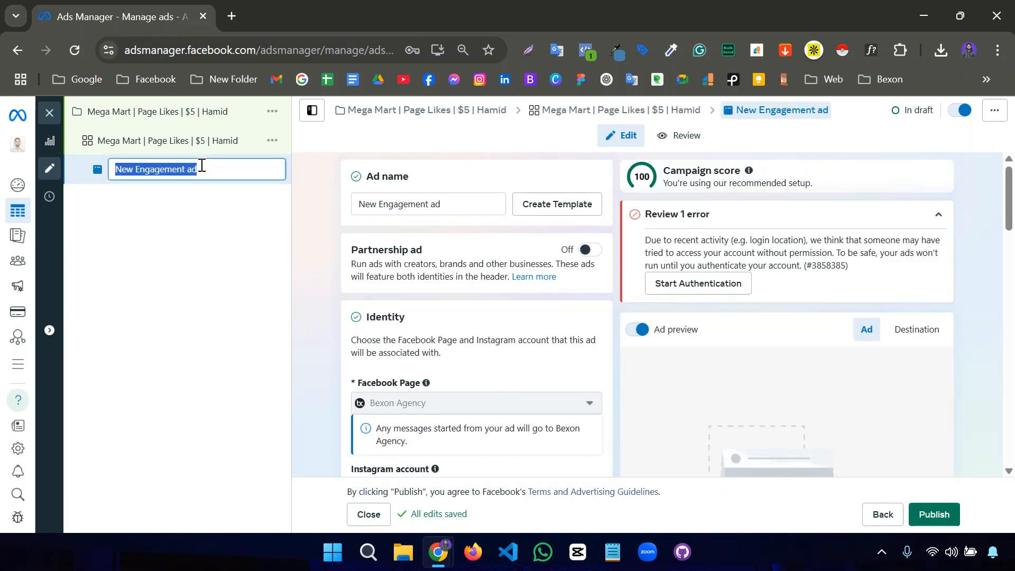
key("ctrl+v")
key("Return")
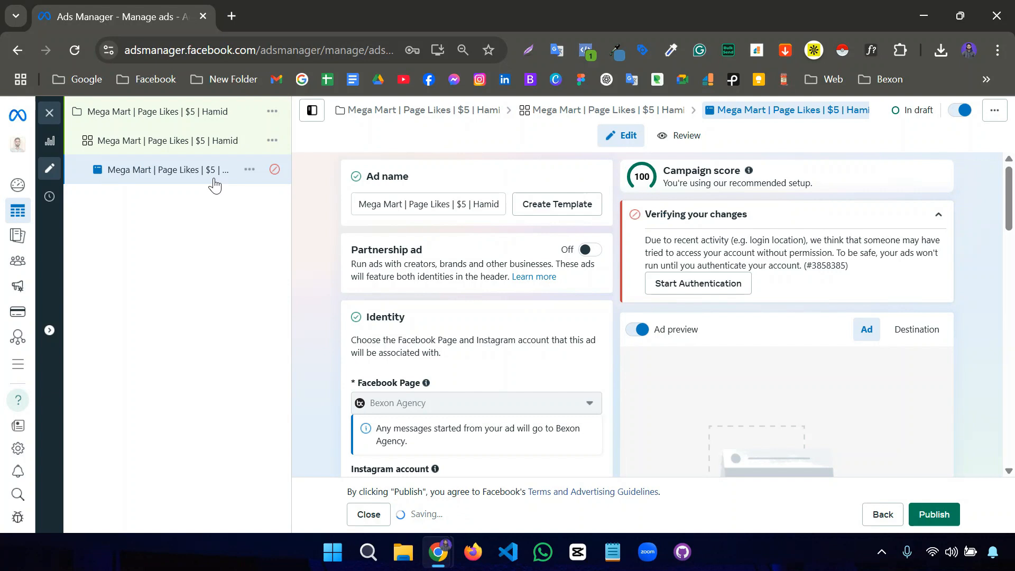
Turn on the Advantage+ campaign budget at campaign level and set the daily budget to 500 BDT
left_click(208, 120)
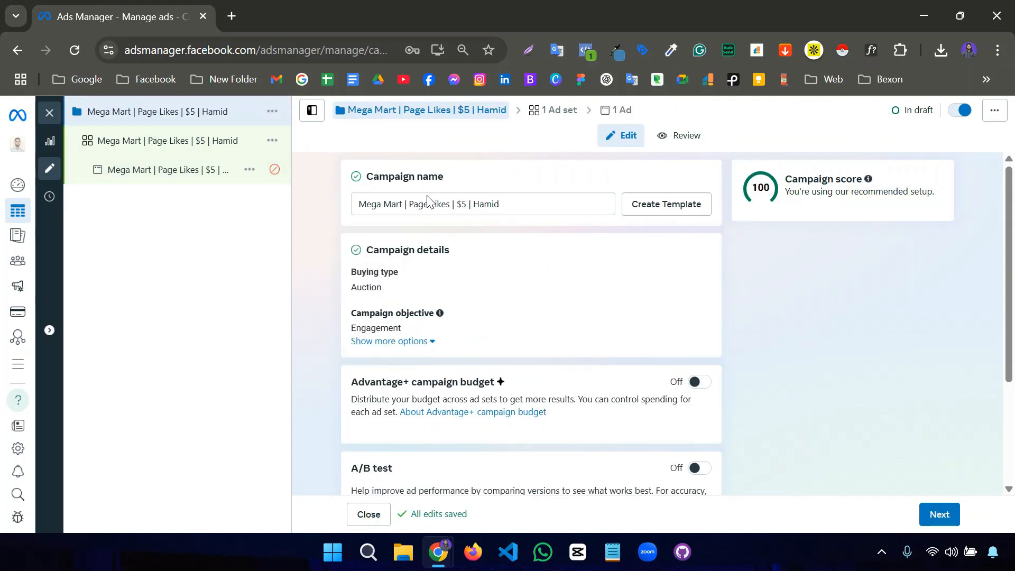
scroll(429, 201, "down", 3)
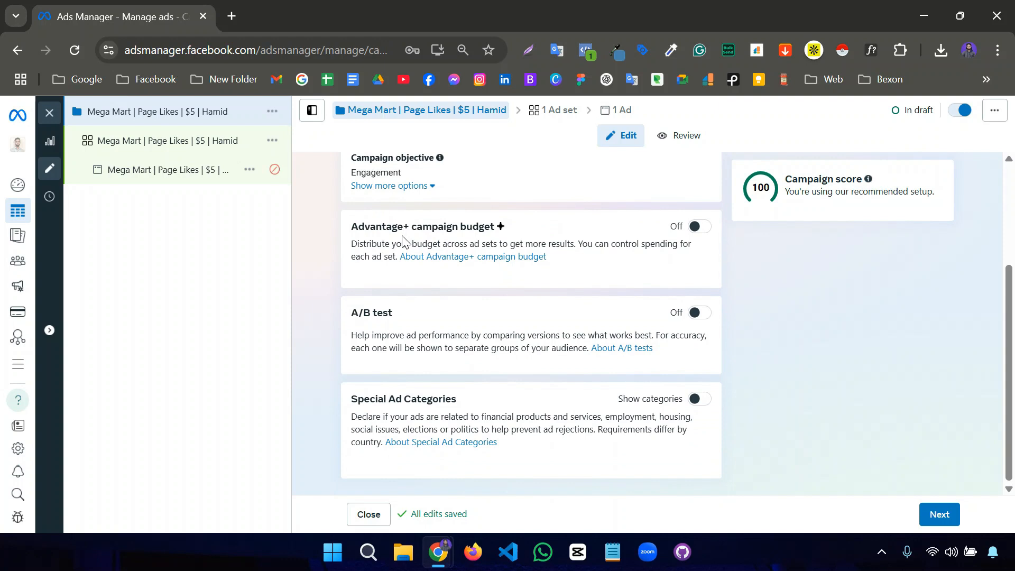
left_click(696, 228)
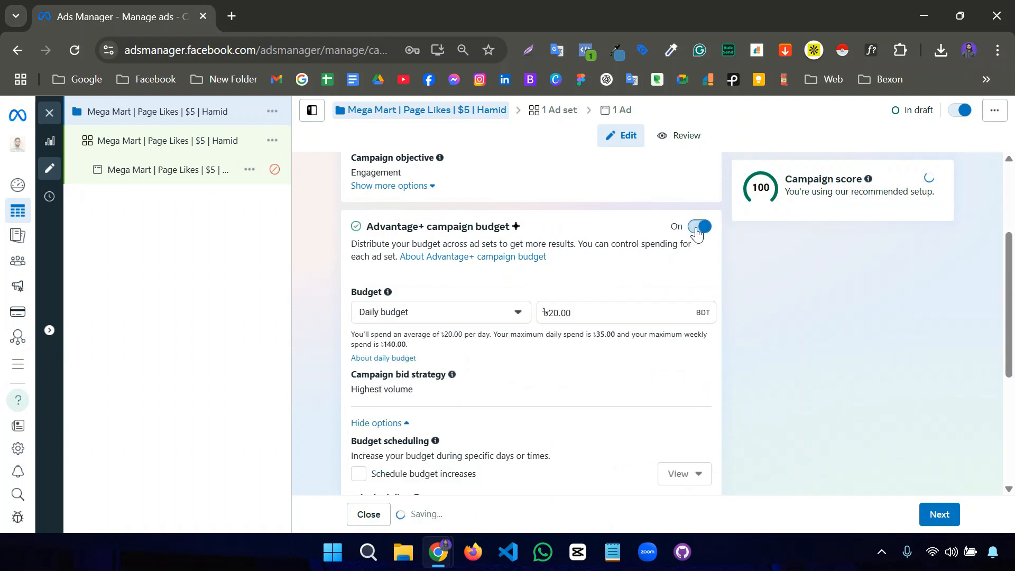
scroll(456, 289, "down", 2)
left_click(517, 233)
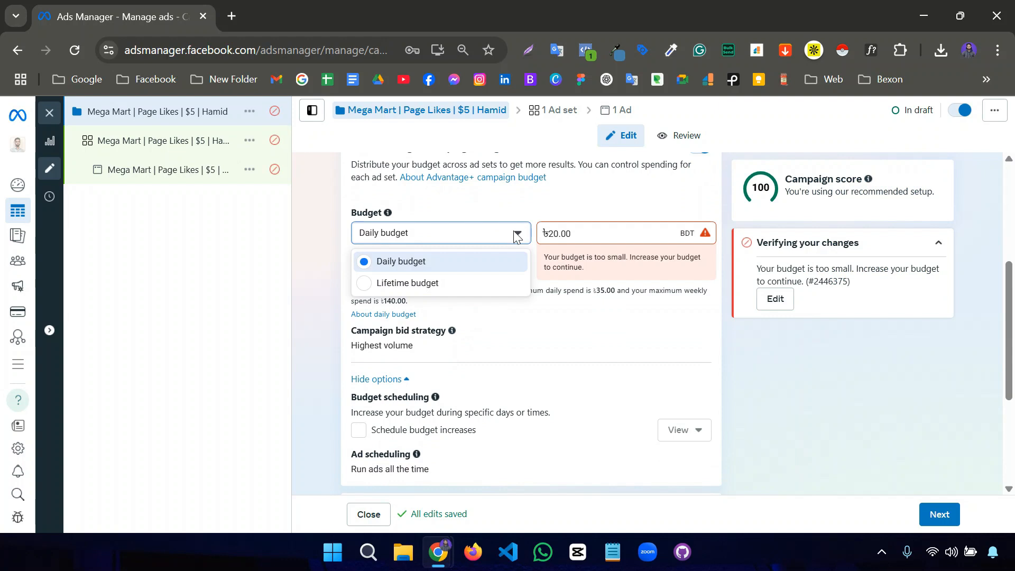
left_click(581, 231)
left_click(518, 237)
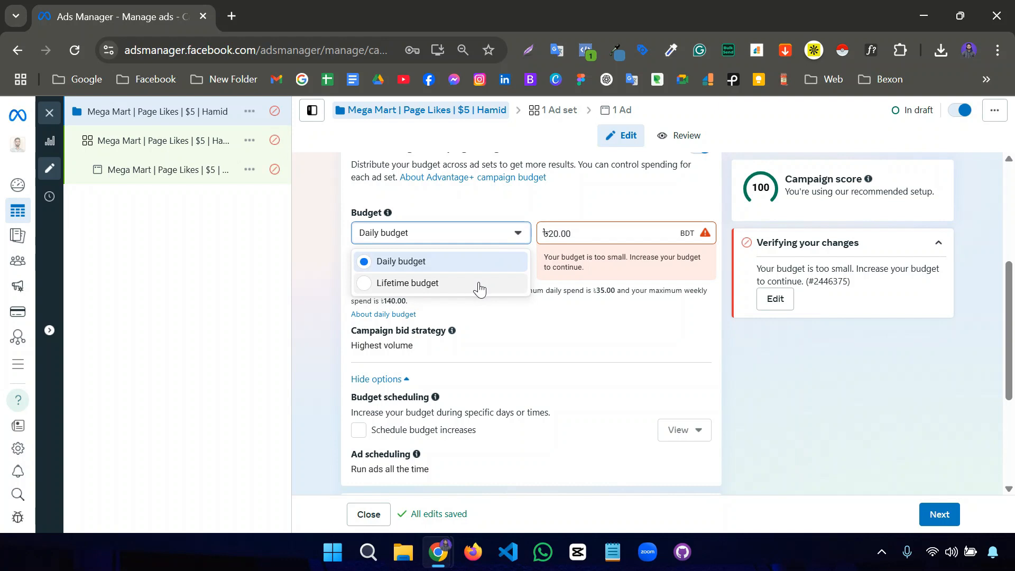
double_click(579, 237)
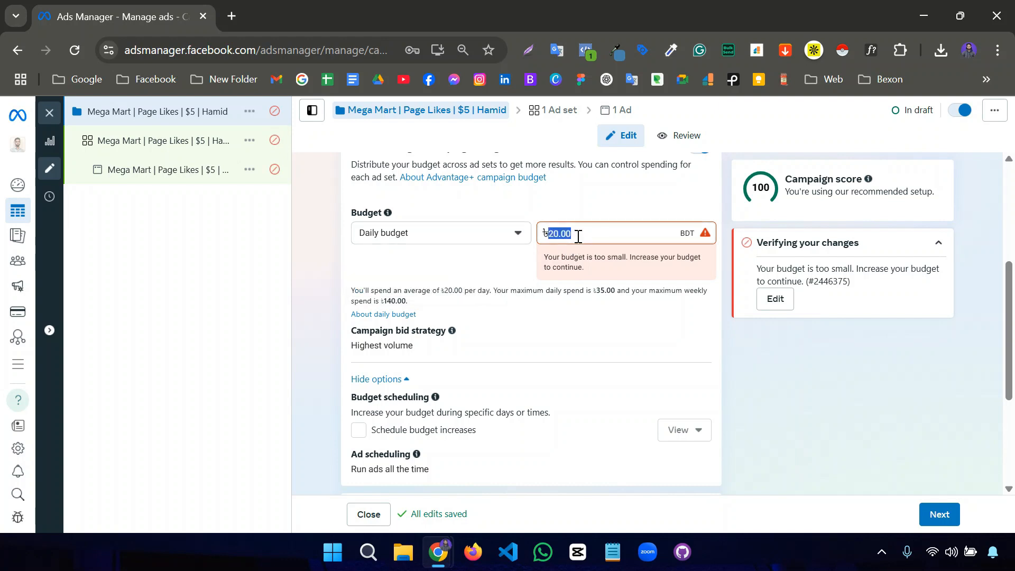
type("500")
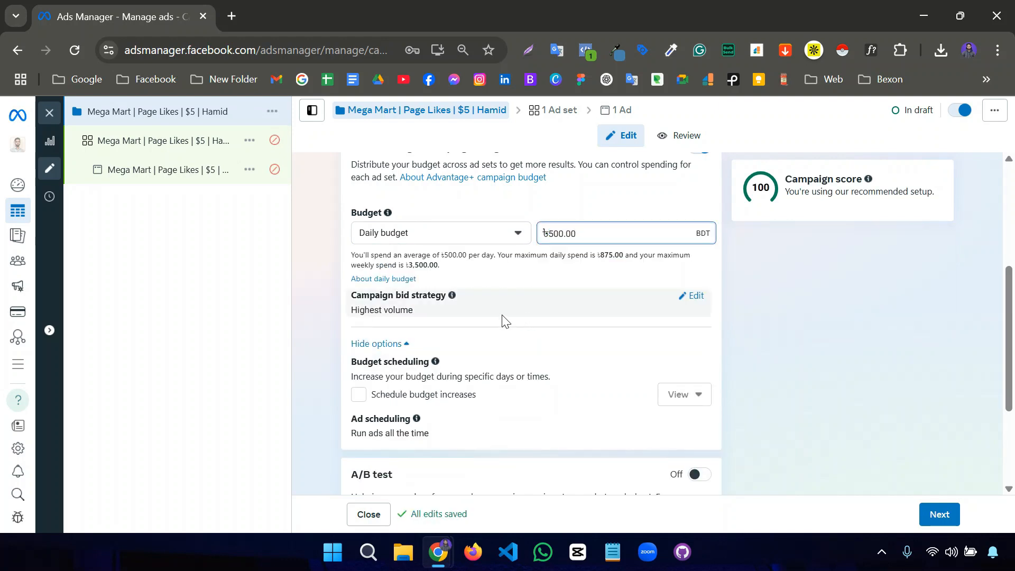
Set the campaign bid strategy to Cost per result goal
left_click(695, 298)
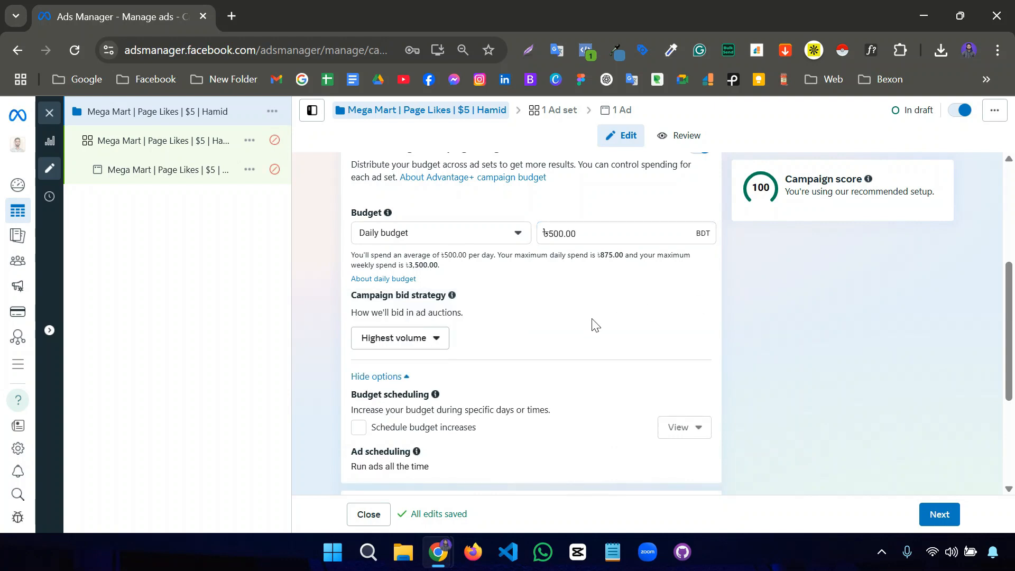
left_click(443, 344)
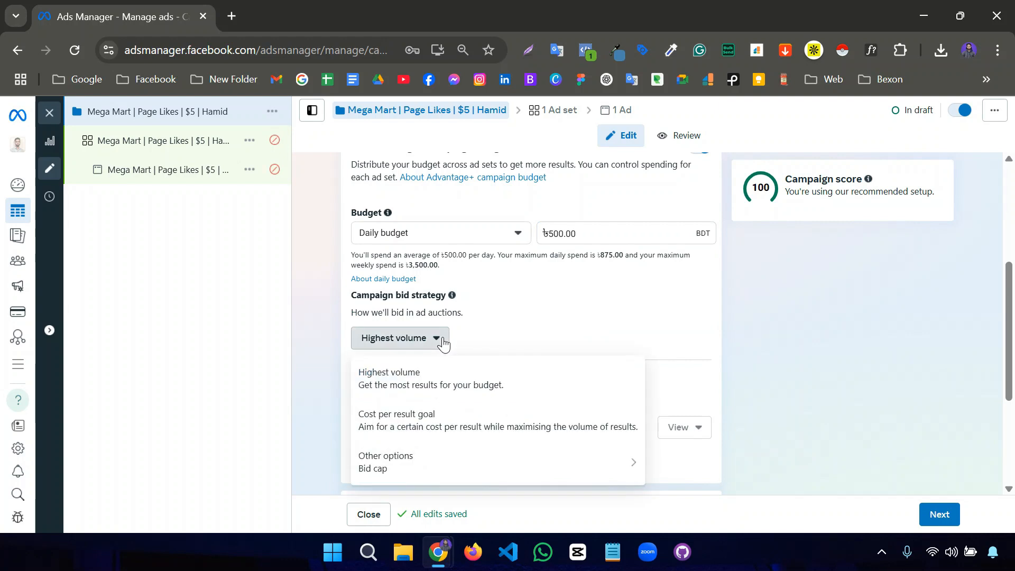
scroll(521, 324, "down", 2)
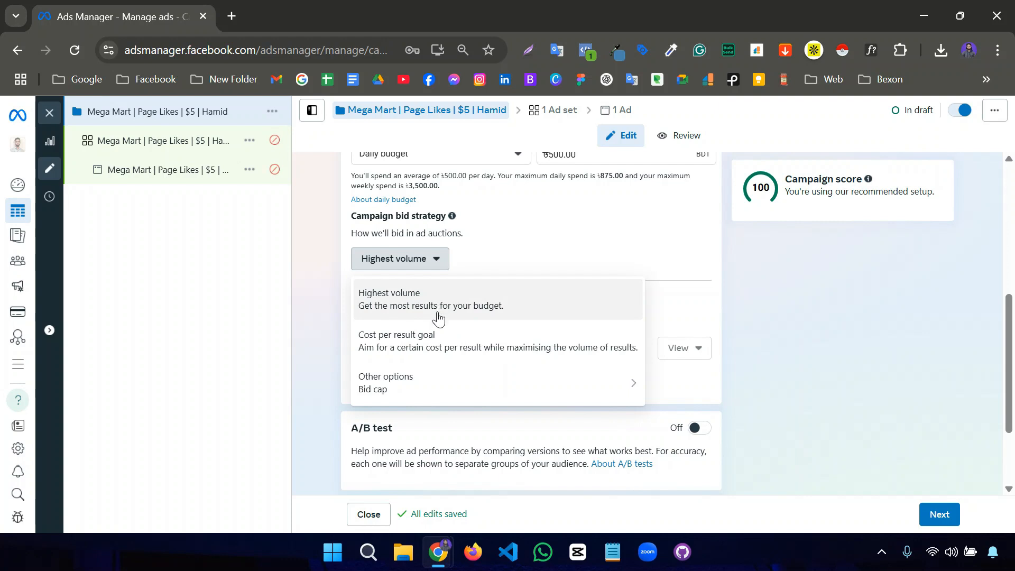
left_click(450, 341)
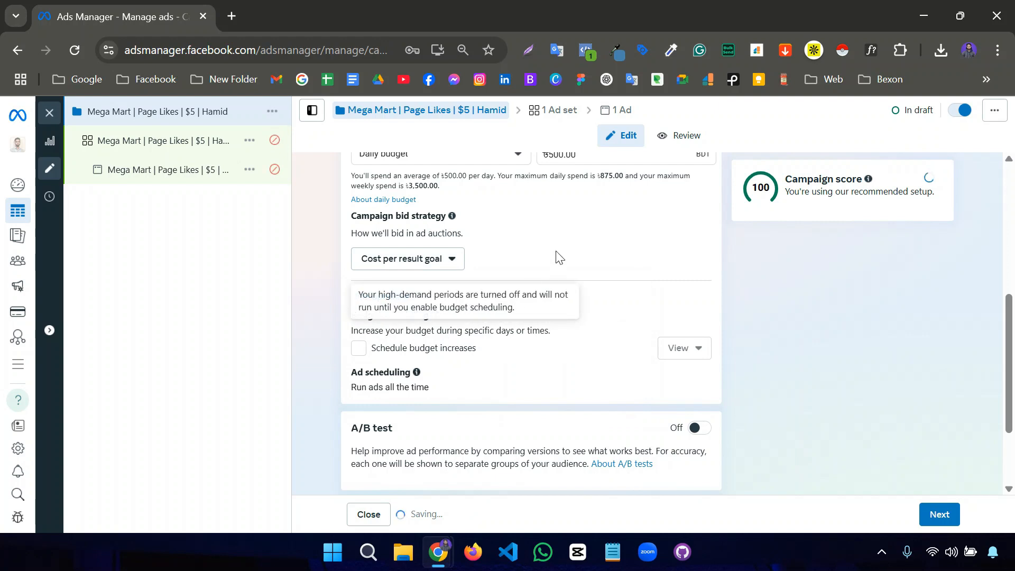
Proceed to the ad set settings and set the conversion location to Facebook Page
scroll(560, 259, "down", 2)
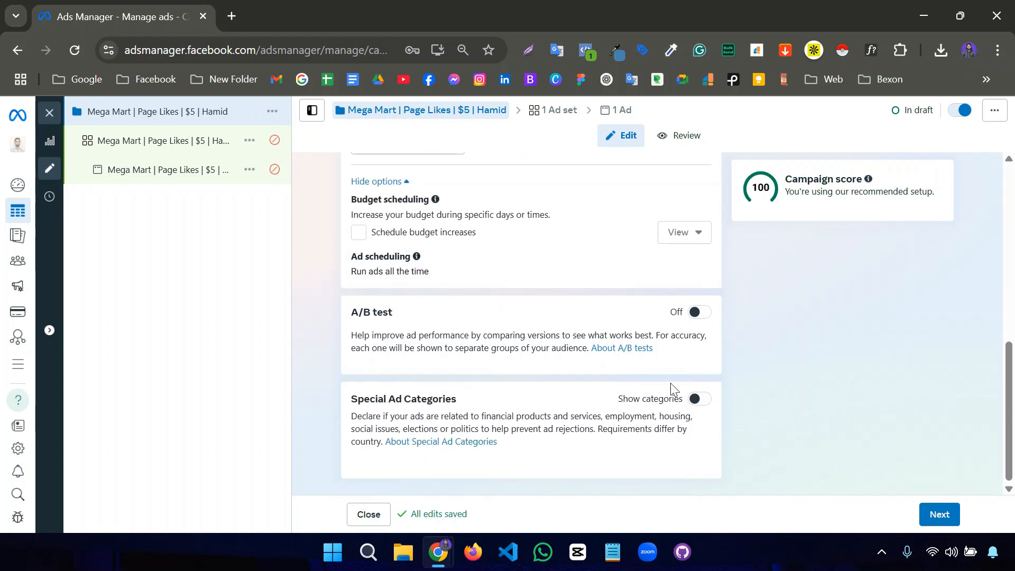
left_click(934, 520)
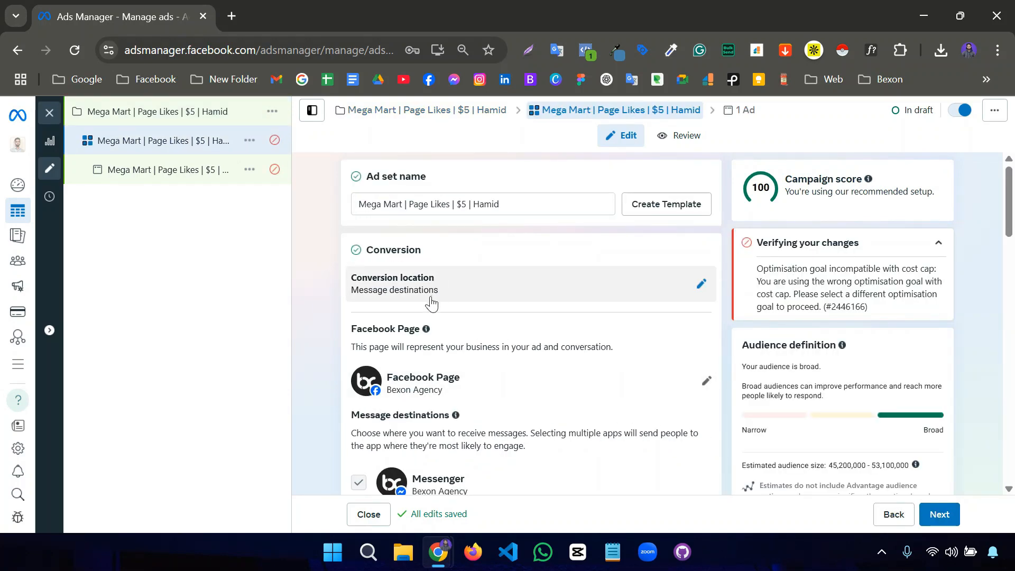
left_click(701, 284)
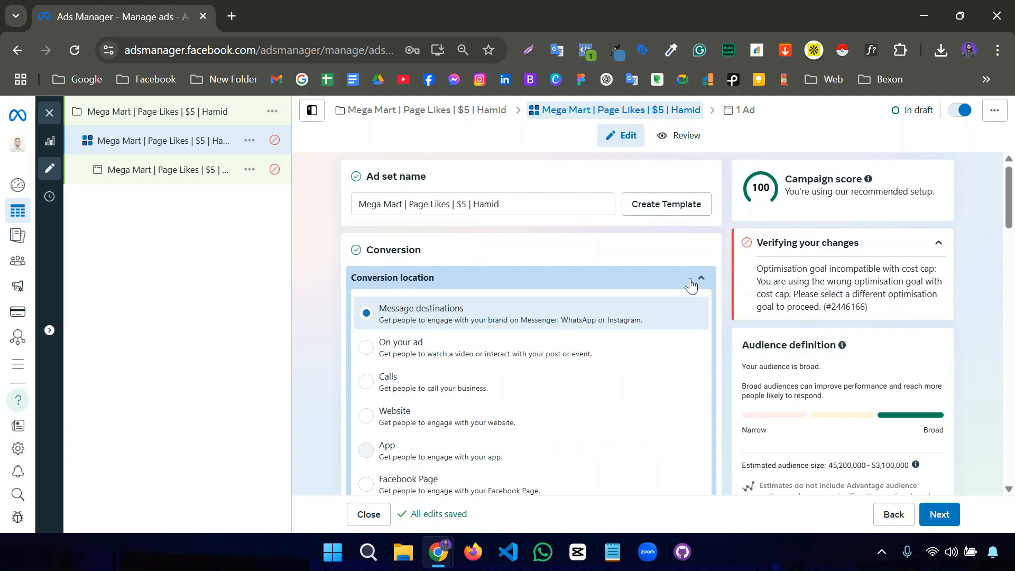
scroll(319, 265, "down", 2)
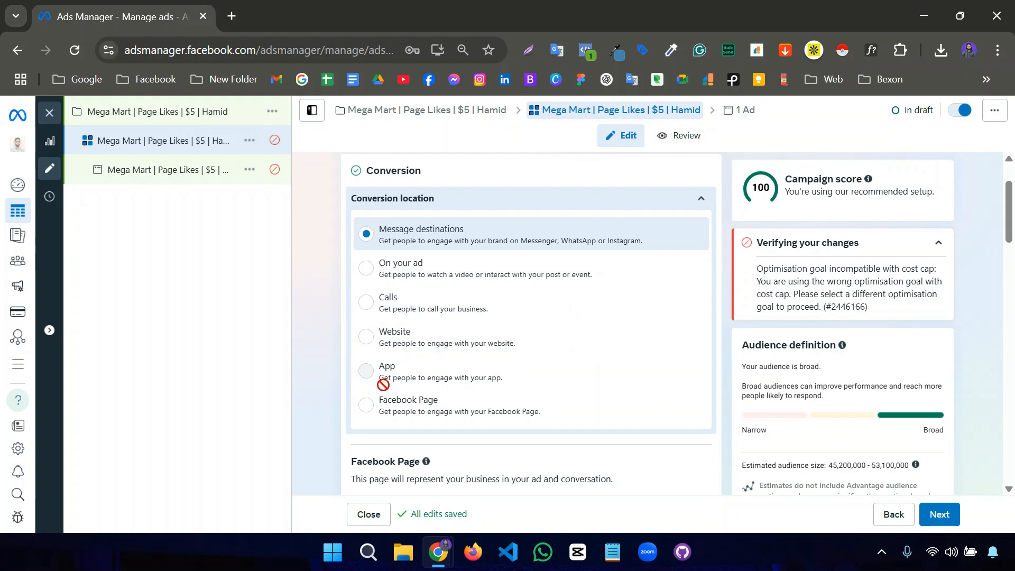
left_click(382, 415)
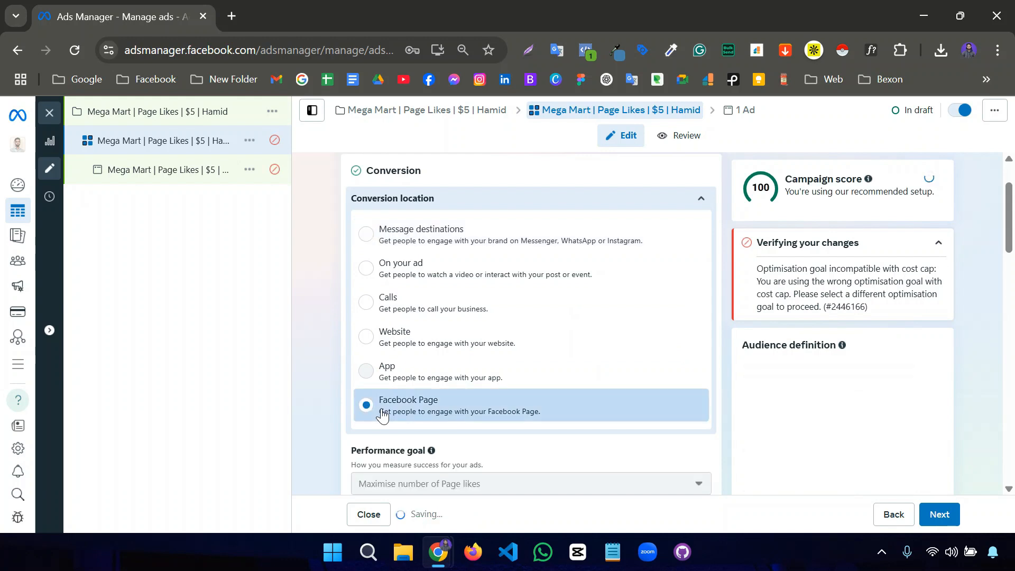
Select FreelancerLab as the Facebook Page to promote in the ad set's conversion settings
scroll(322, 360, "down", 2)
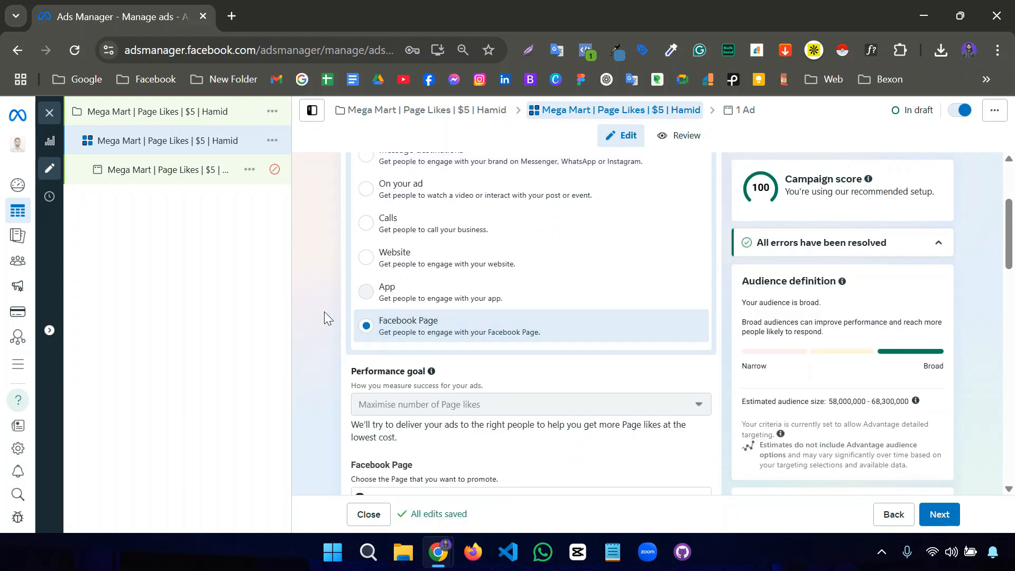
scroll(376, 333, "up", 3)
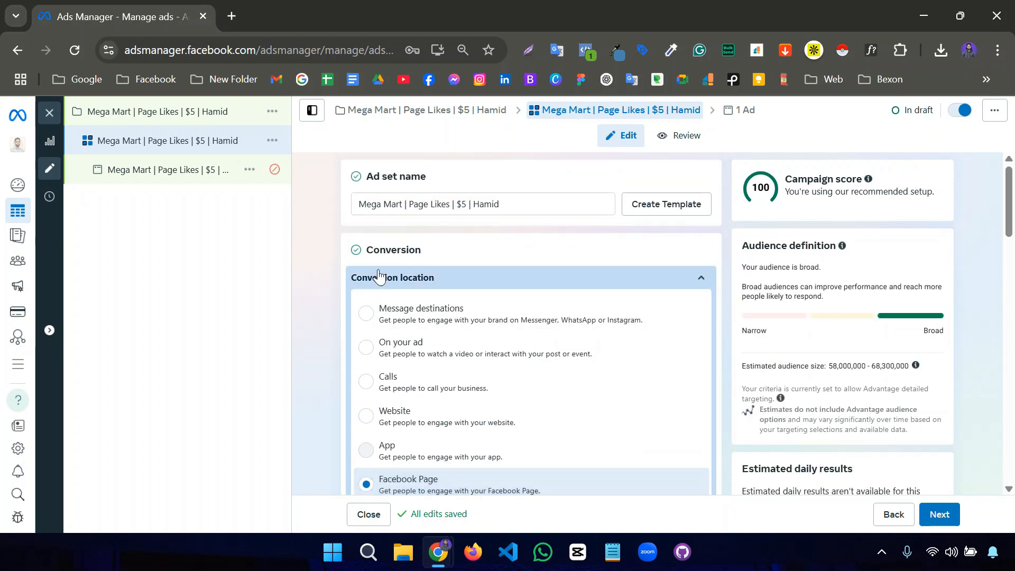
scroll(383, 341, "down", 3)
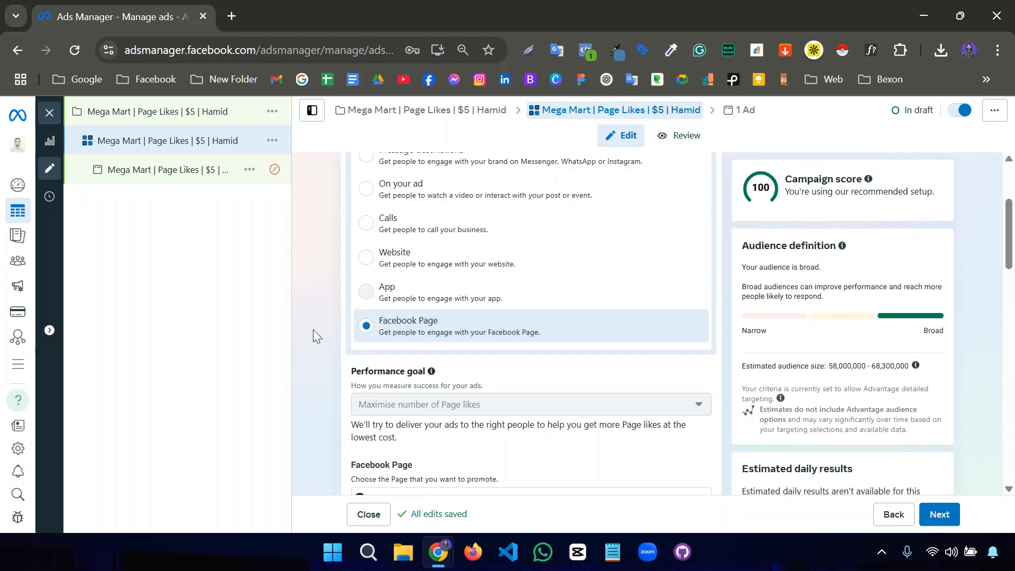
scroll(312, 331, "down", 2)
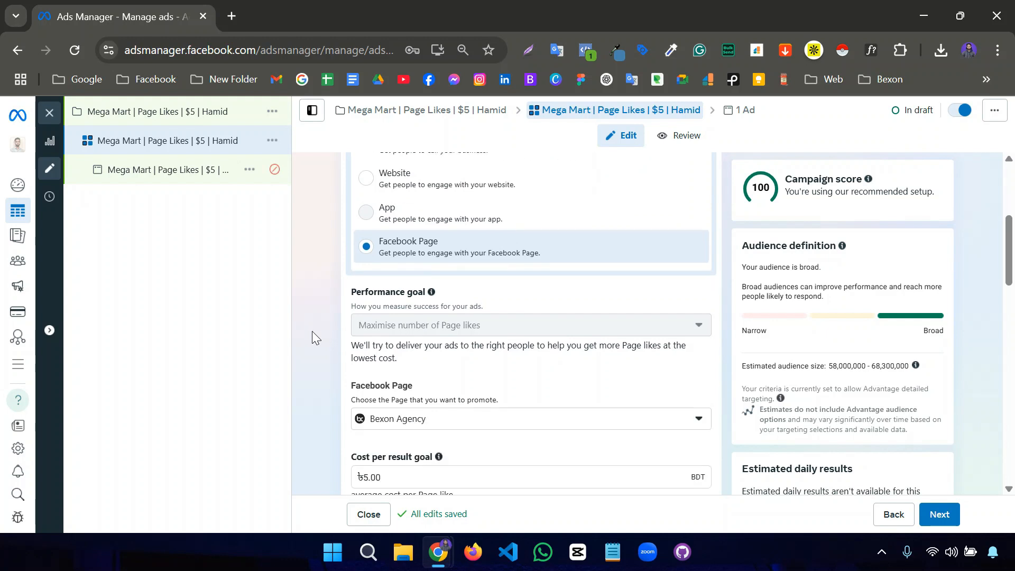
scroll(312, 331, "down", 1)
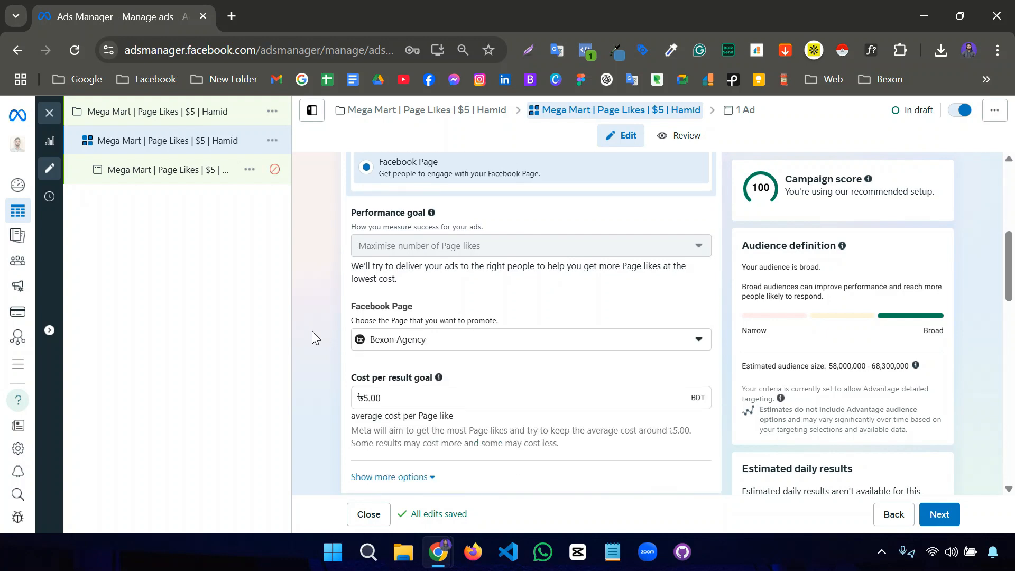
scroll(312, 331, "down", 1)
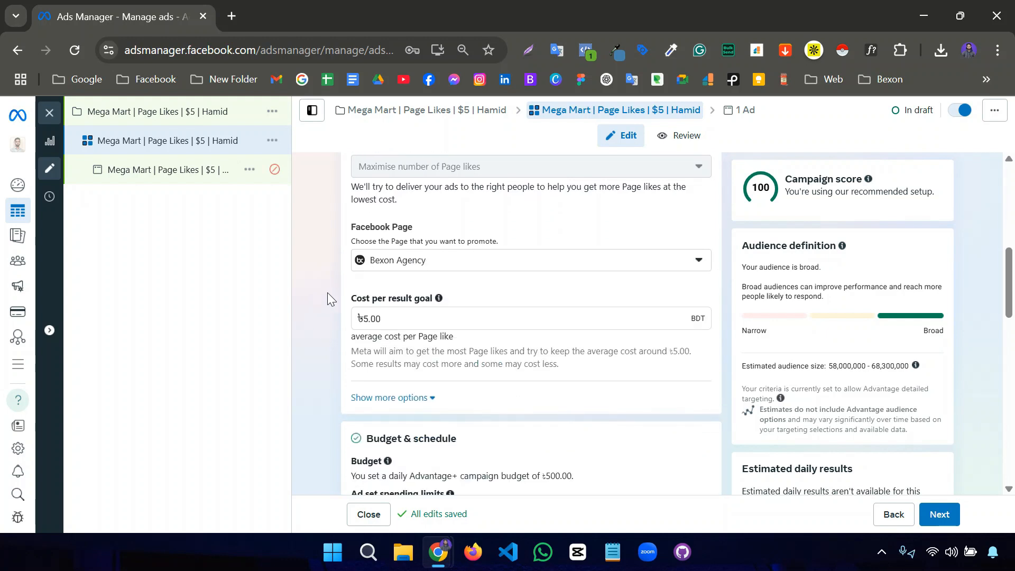
left_click(463, 261)
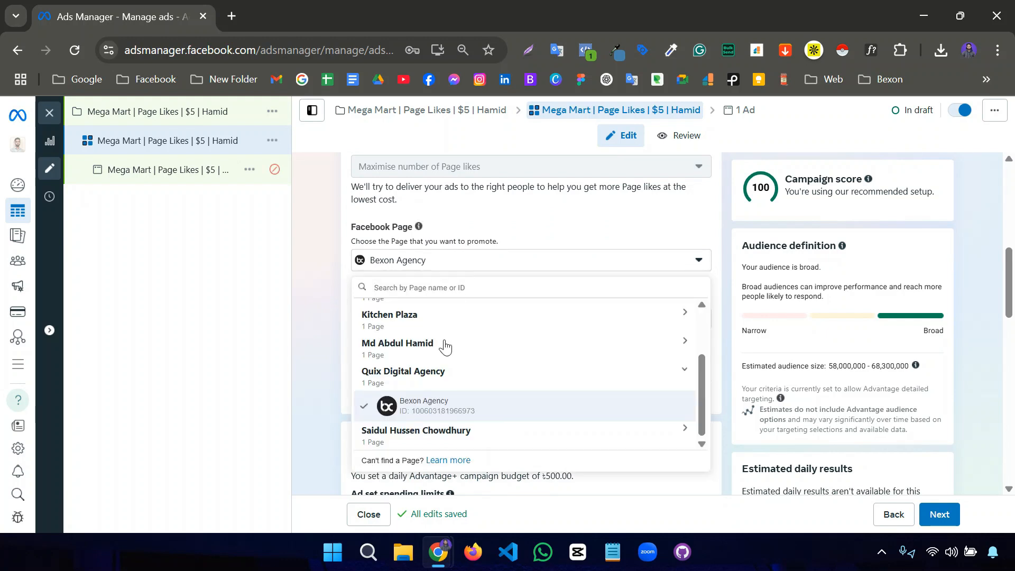
scroll(449, 381, "up", 2)
left_click(433, 367)
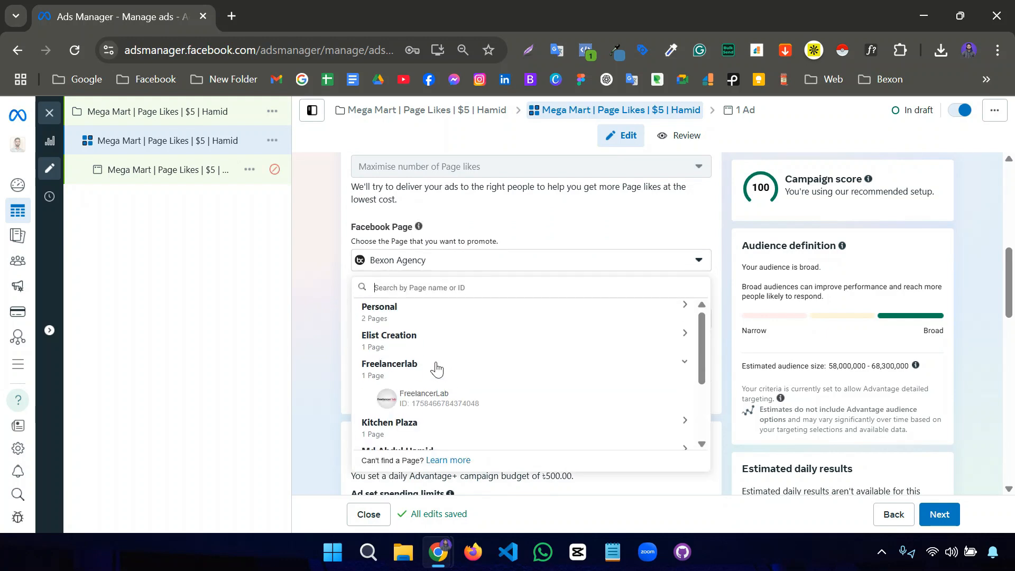
left_click(438, 398)
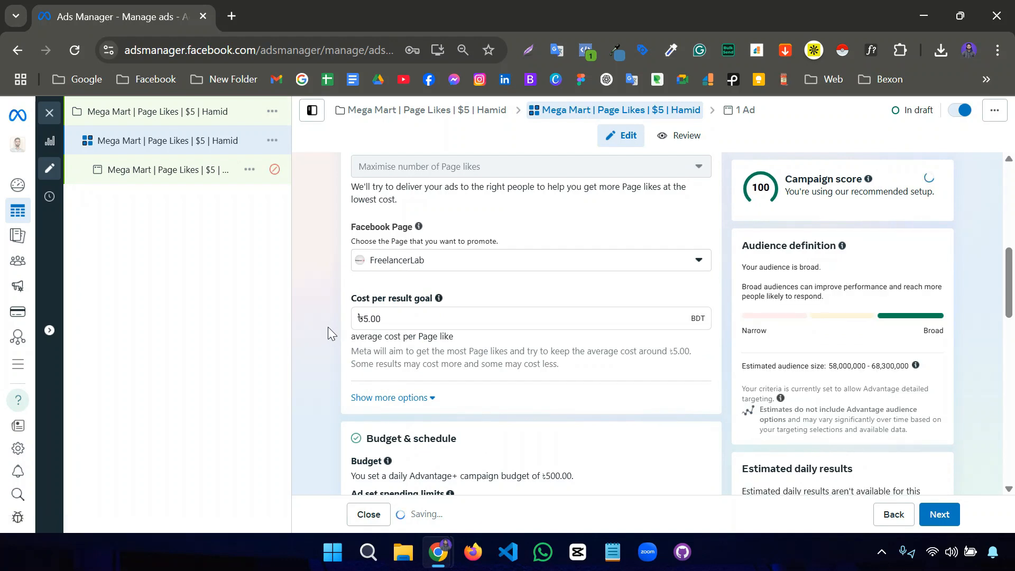
Set the ad set's cost per result goal to 1.00 BDT per Page like
scroll(328, 325, "down", 2)
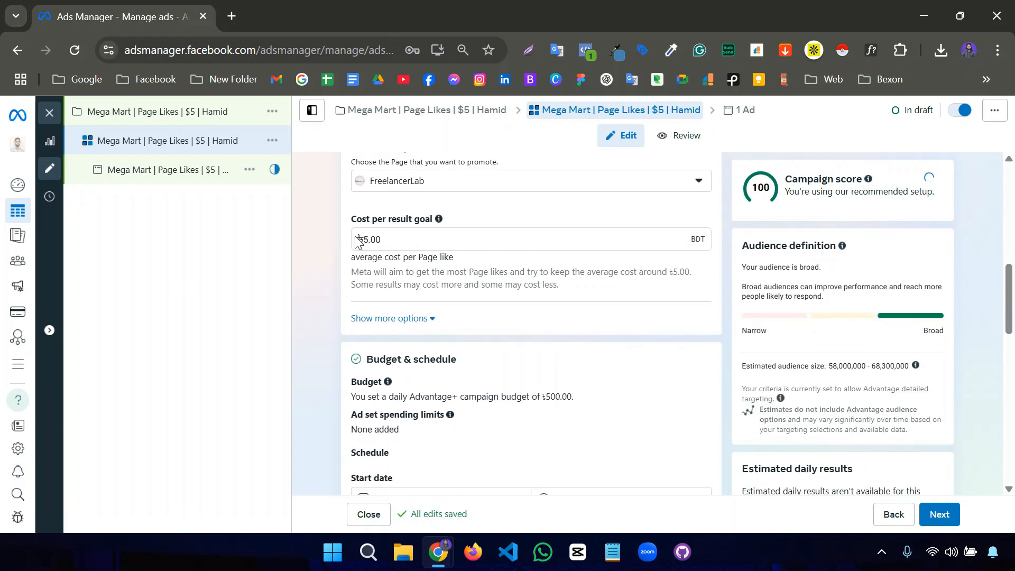
double_click(419, 242)
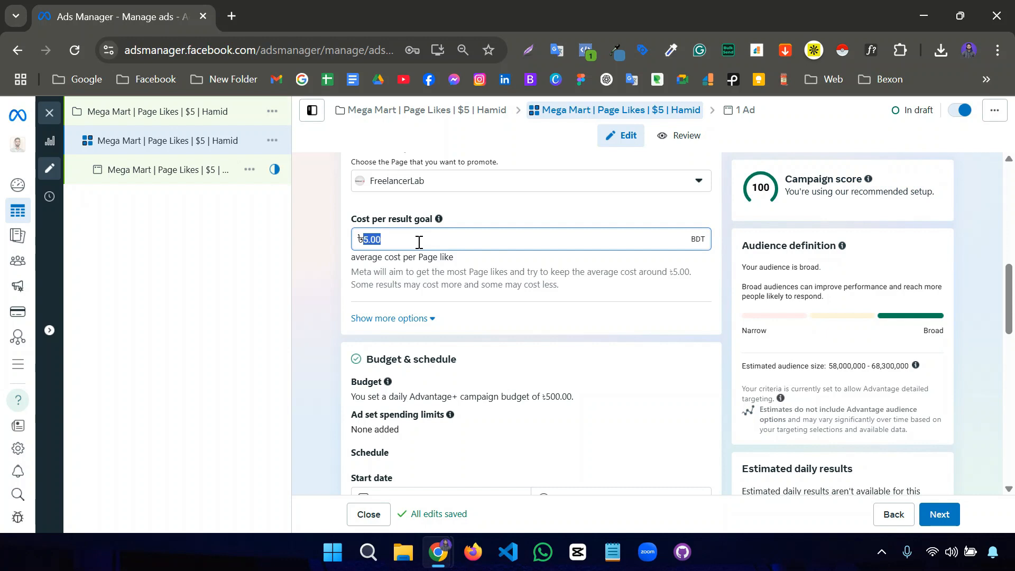
type("1")
left_click(304, 262)
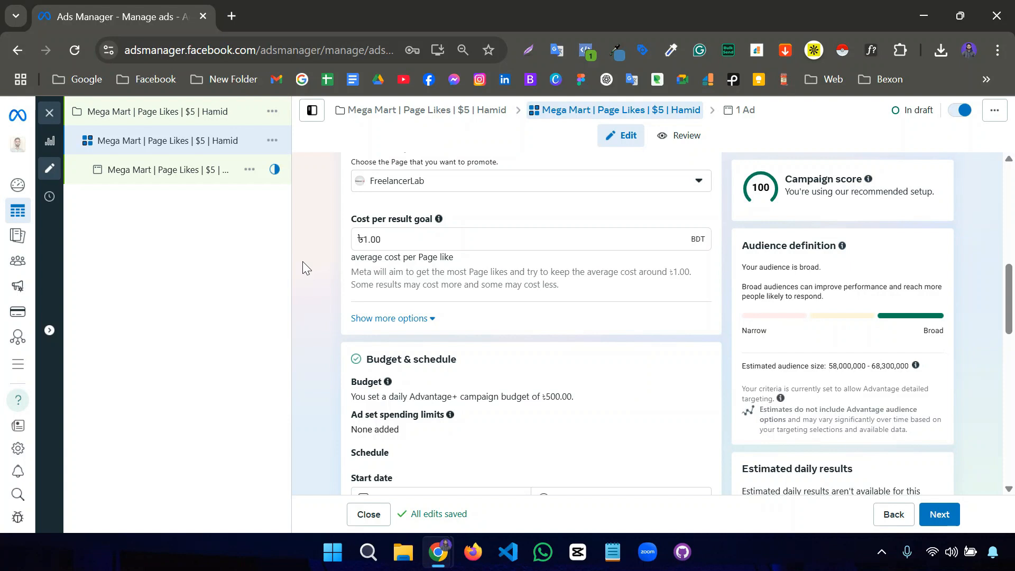
Enable an end date in the ad set schedule and set it to 27 May 2025
scroll(307, 280, "down", 2)
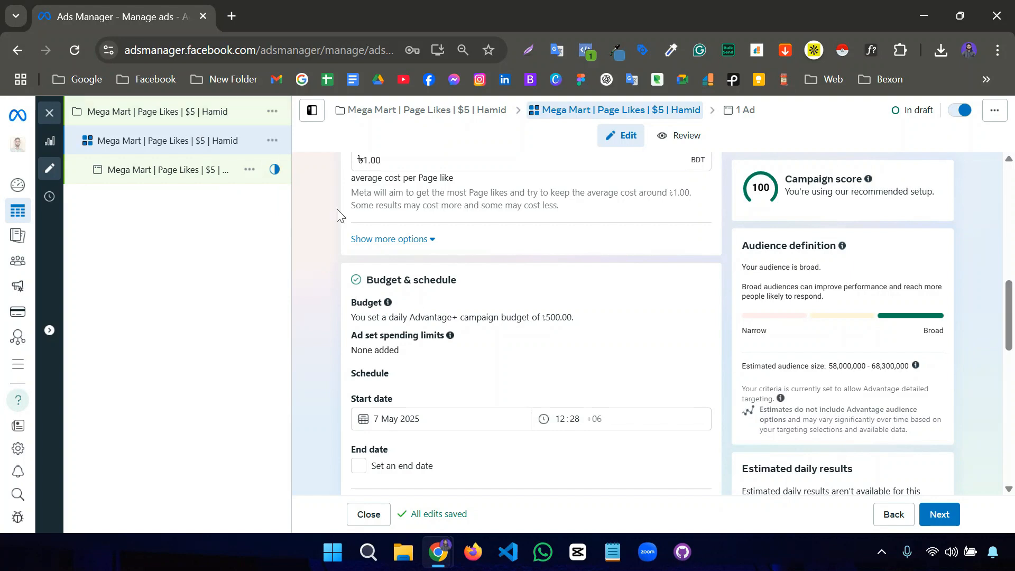
scroll(317, 317, "down", 3)
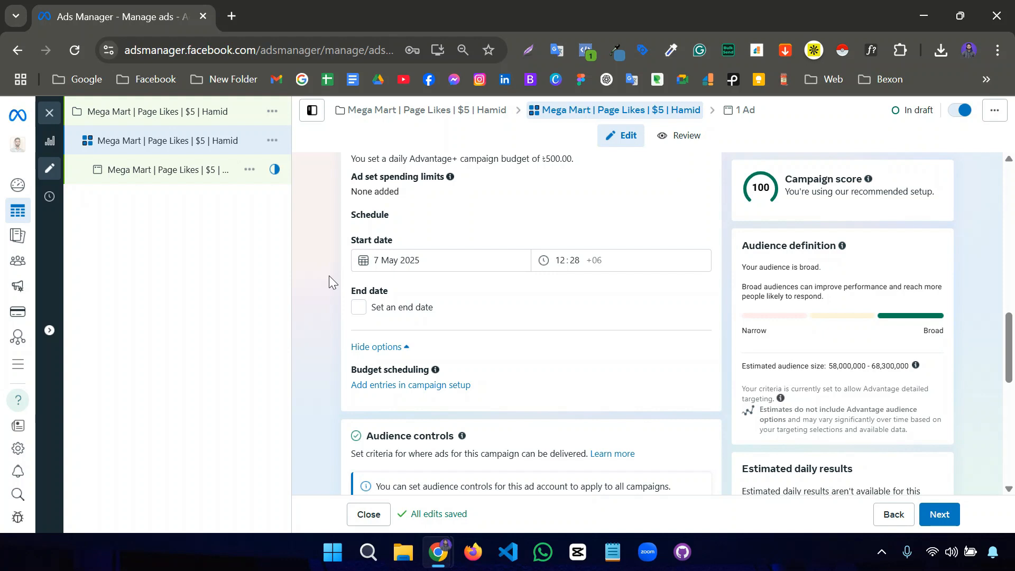
left_click(359, 308)
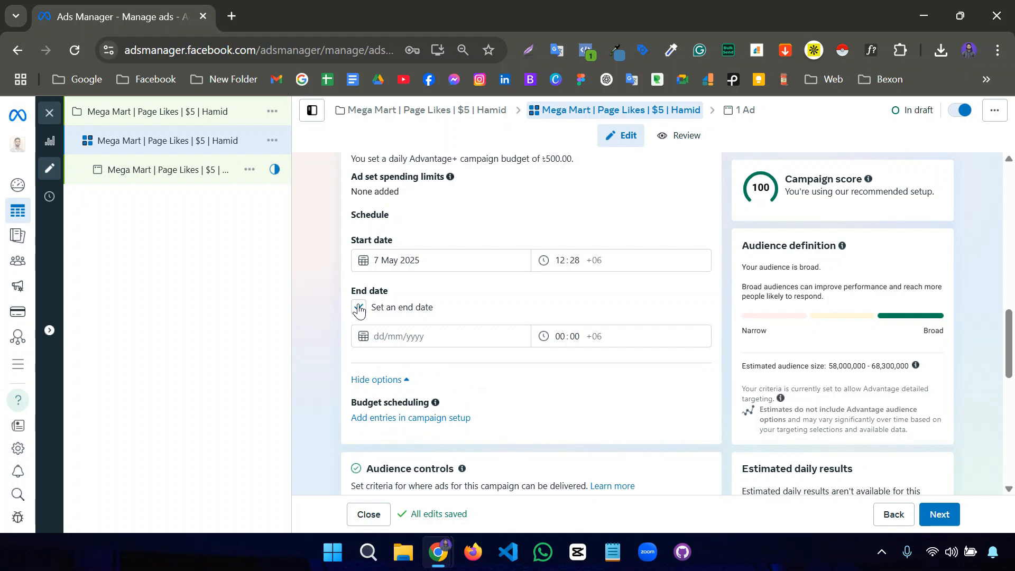
left_click(412, 337)
left_click(411, 478)
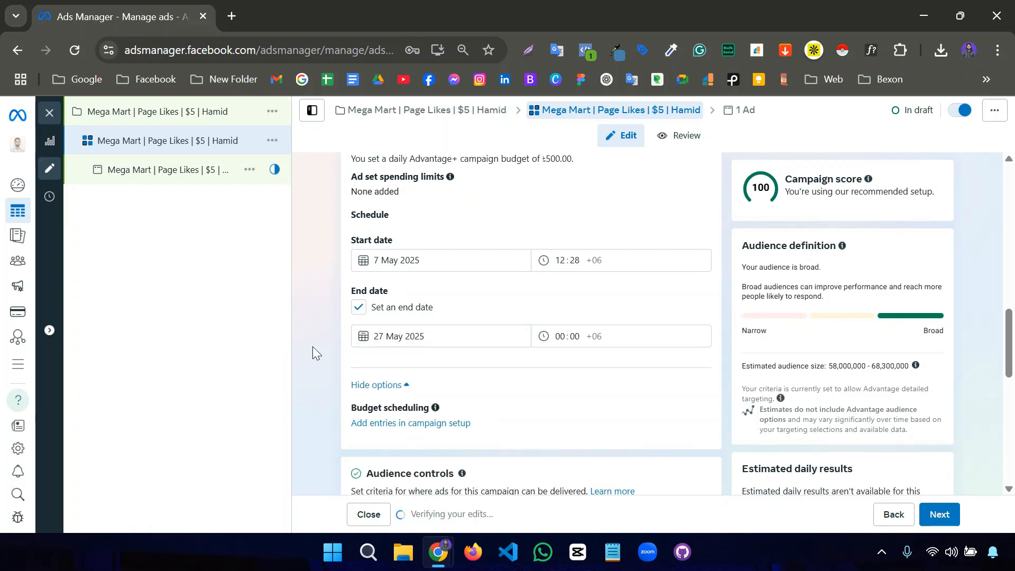
Switch the ad set from Advantage+ audience to the original audience options and confirm using the original audience
scroll(313, 348, "down", 3)
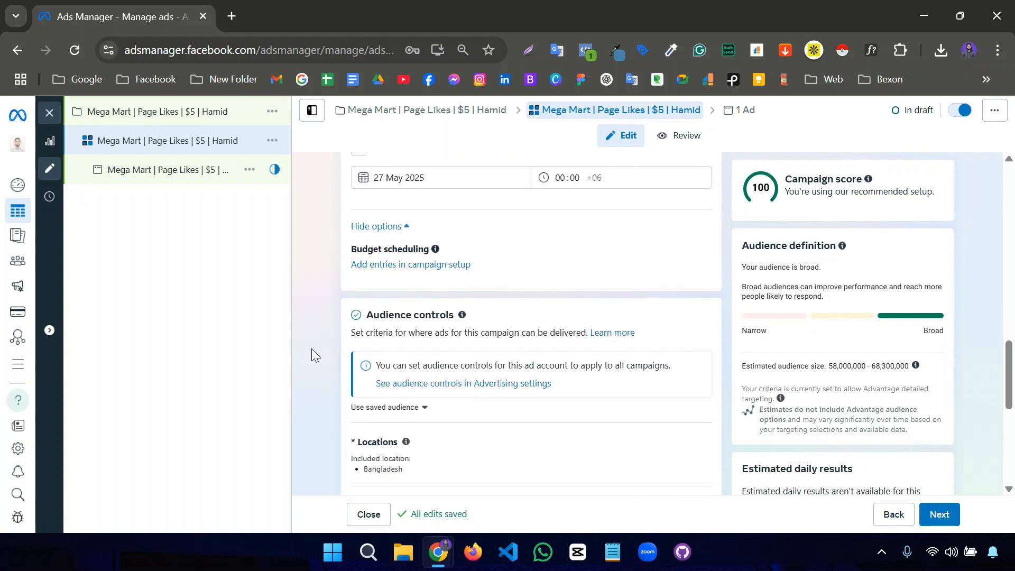
scroll(322, 320, "down", 3)
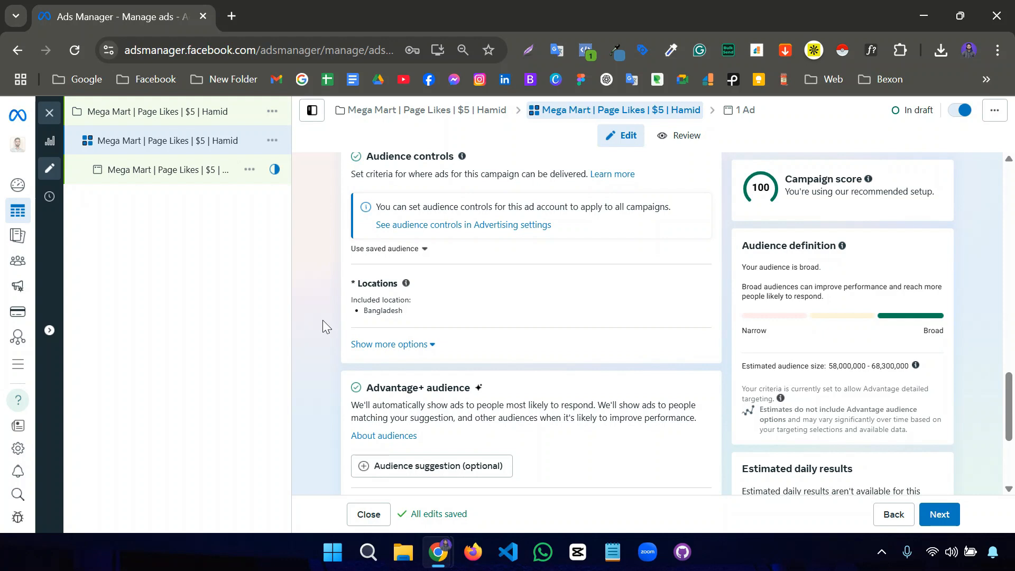
scroll(323, 320, "down", 2)
scroll(323, 320, "up", 3)
scroll(424, 396, "down", 3)
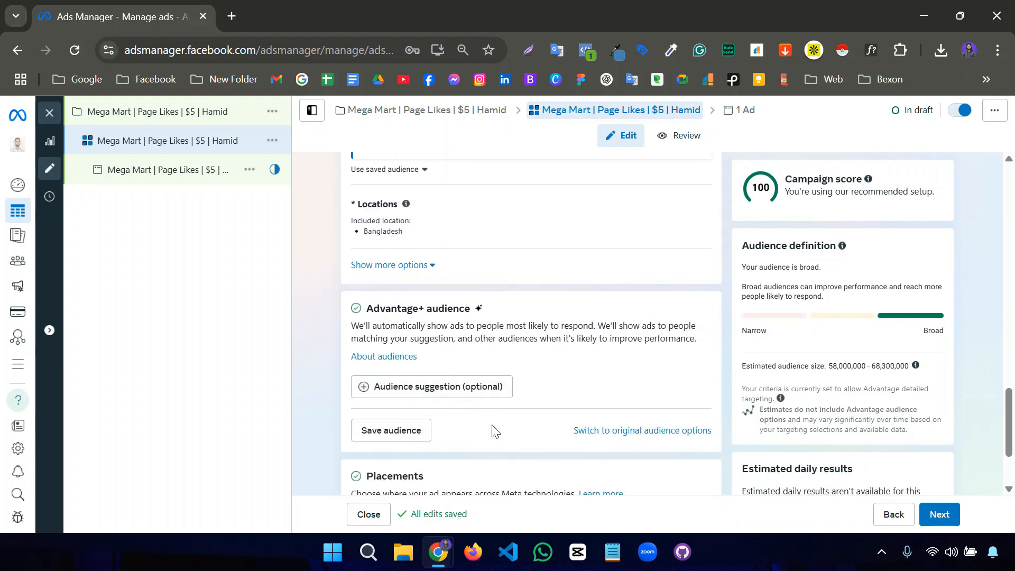
scroll(476, 421, "up", 2)
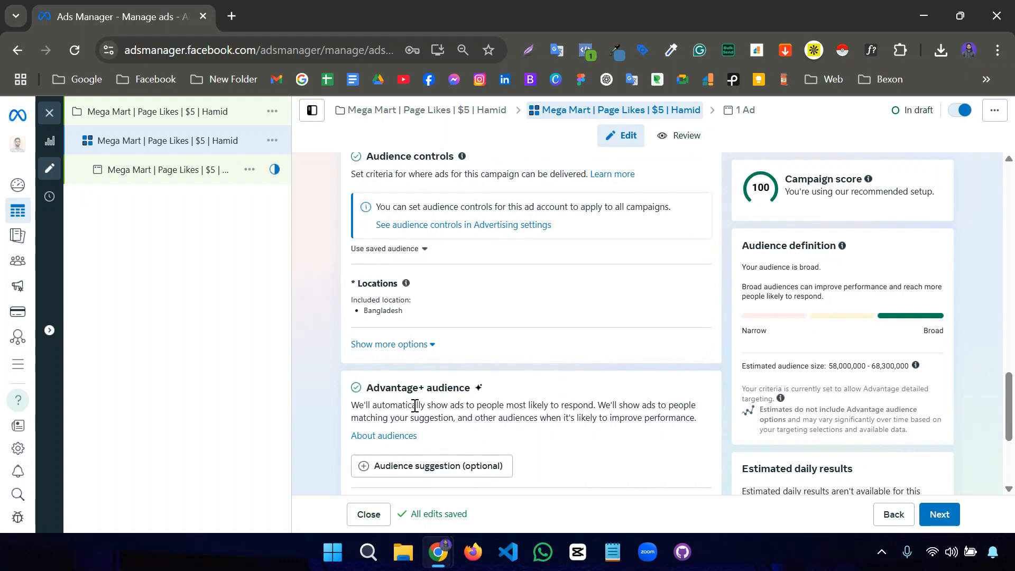
scroll(571, 402, "down", 1)
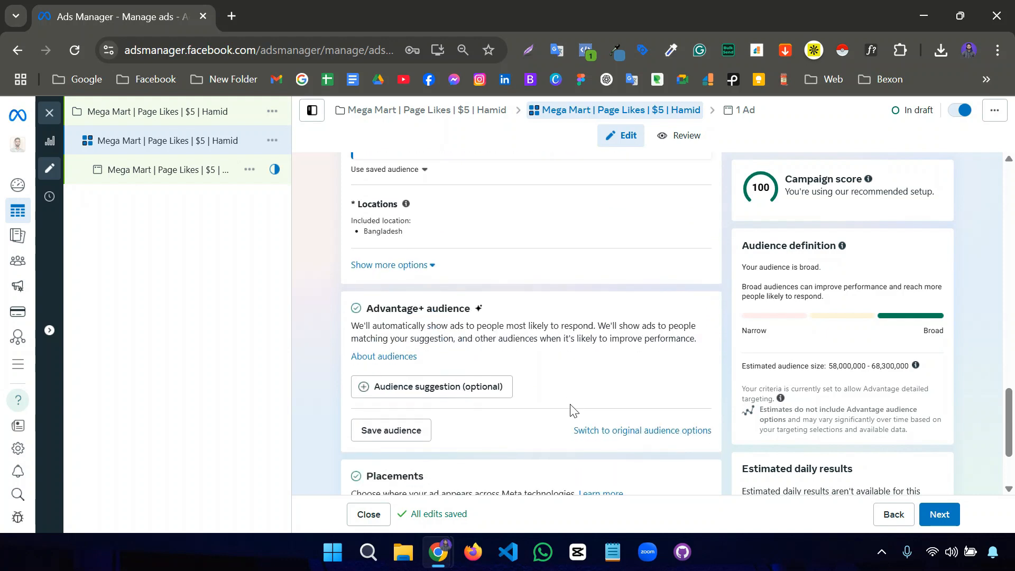
left_click(597, 437)
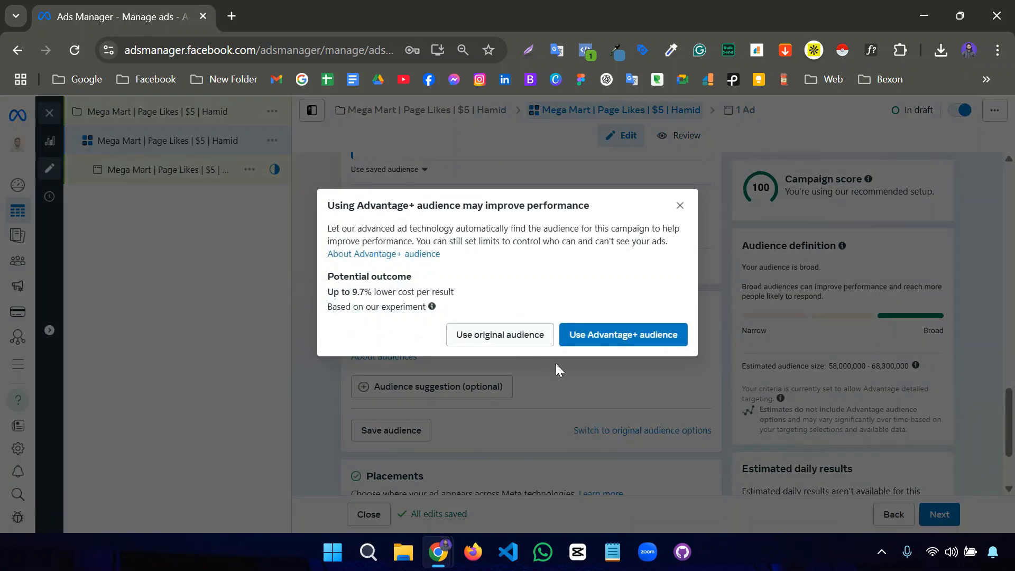
left_click(483, 344)
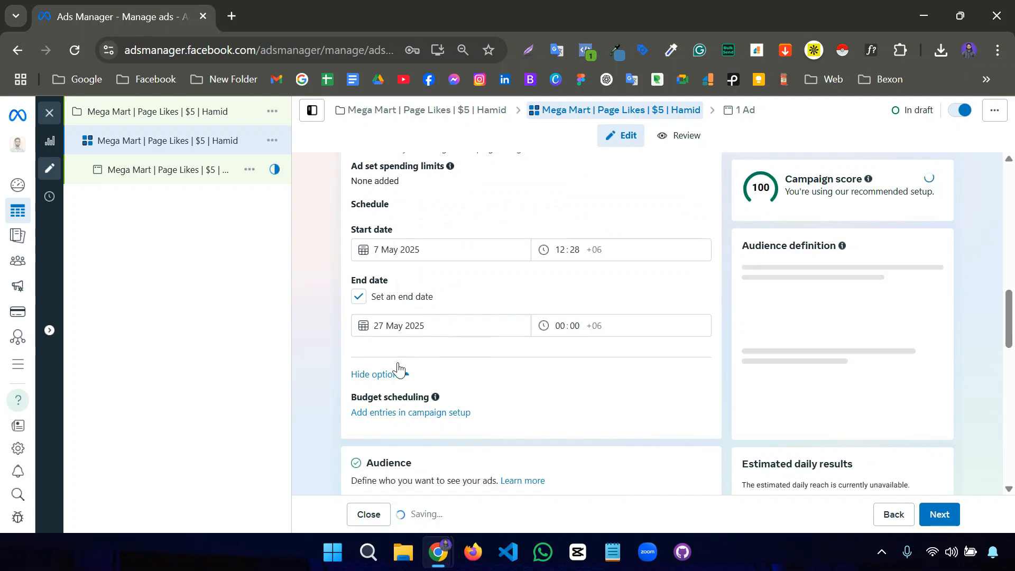
Search the audience locations for Sylhet Division and include the city of Sylhet, Sylhet Division, as the targeted location
scroll(333, 337, "down", 5)
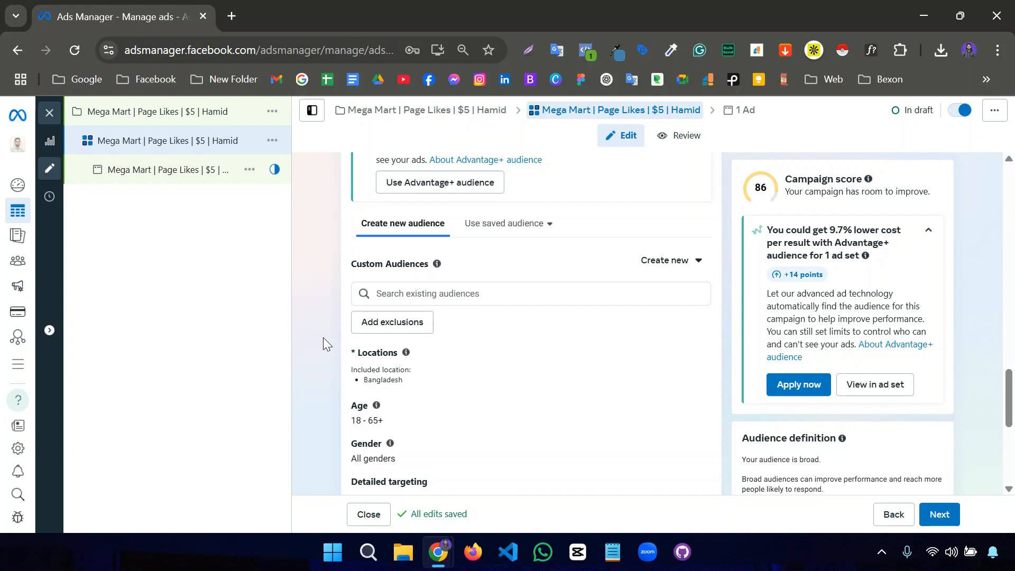
left_click(696, 359)
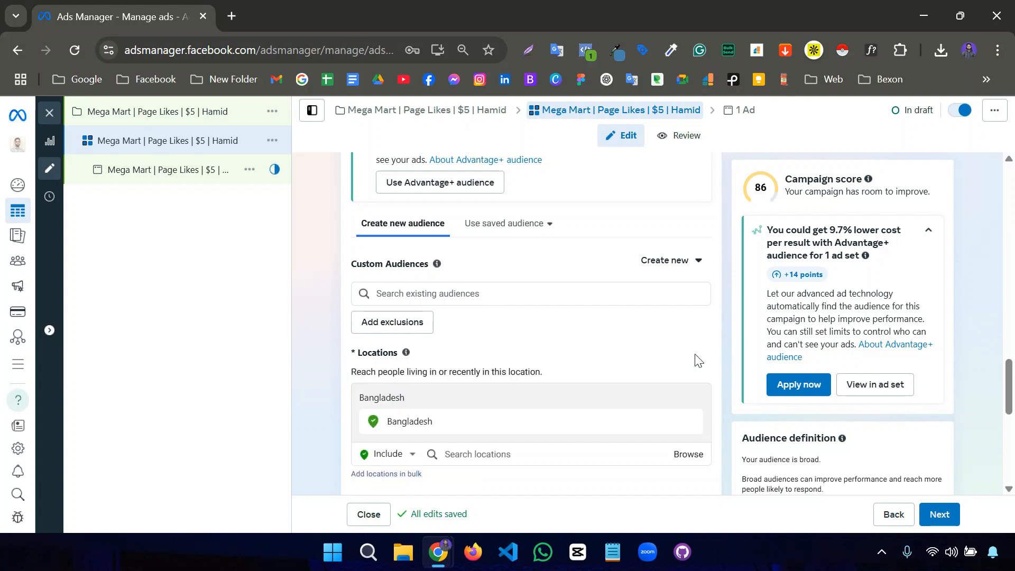
scroll(587, 351, "down", 2)
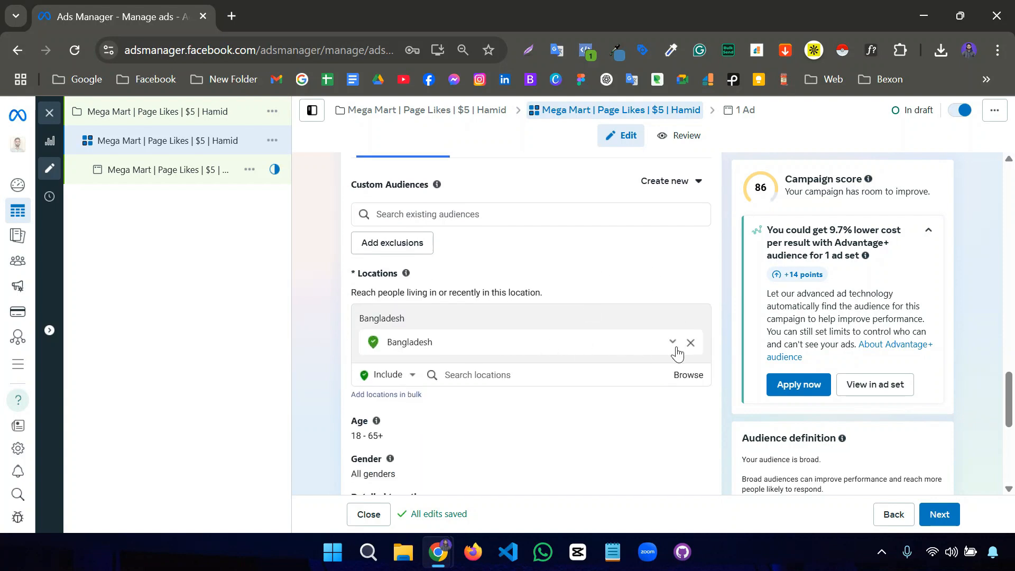
left_click(546, 374)
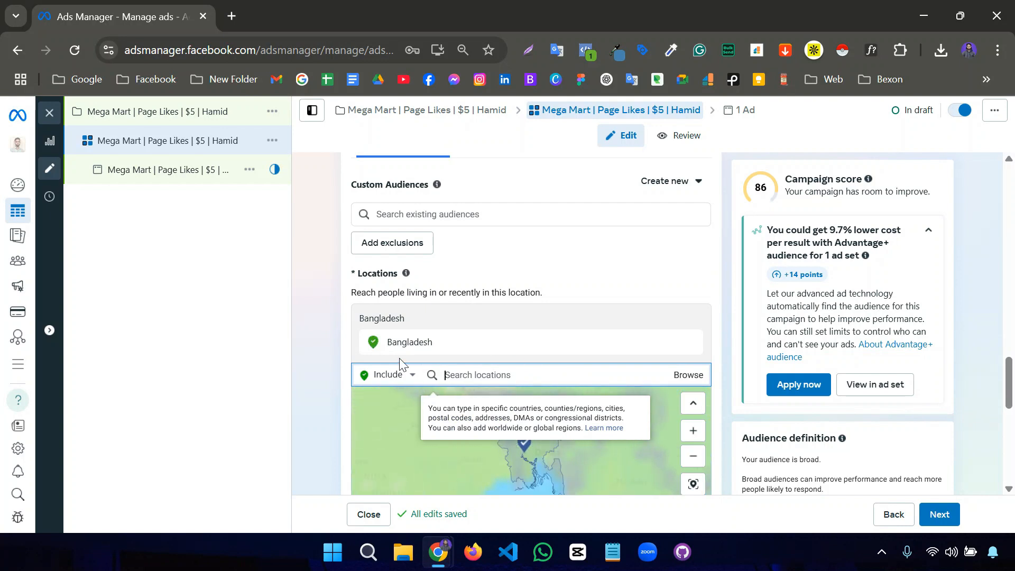
scroll(294, 325, "down", 2)
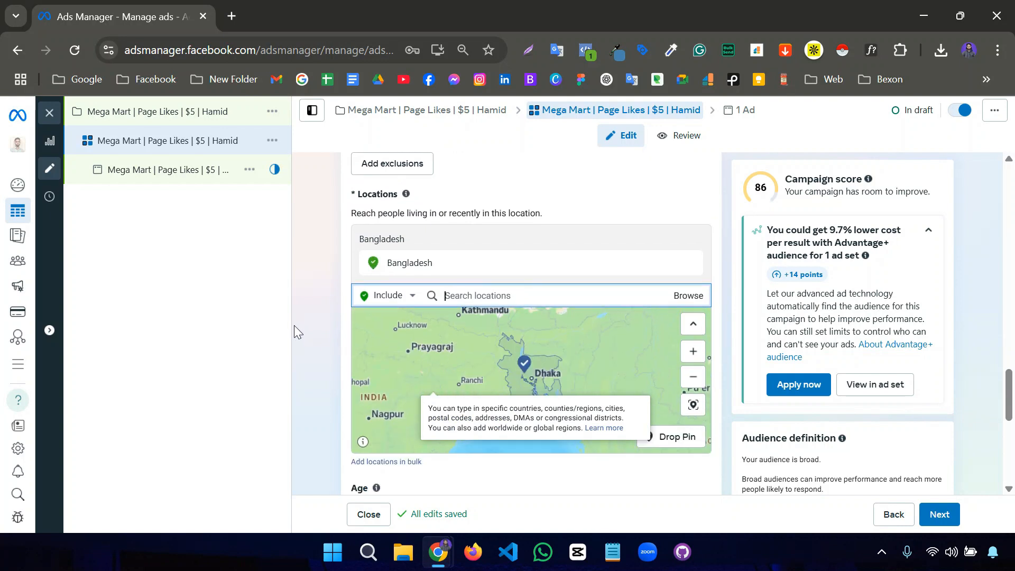
type("Sylhet")
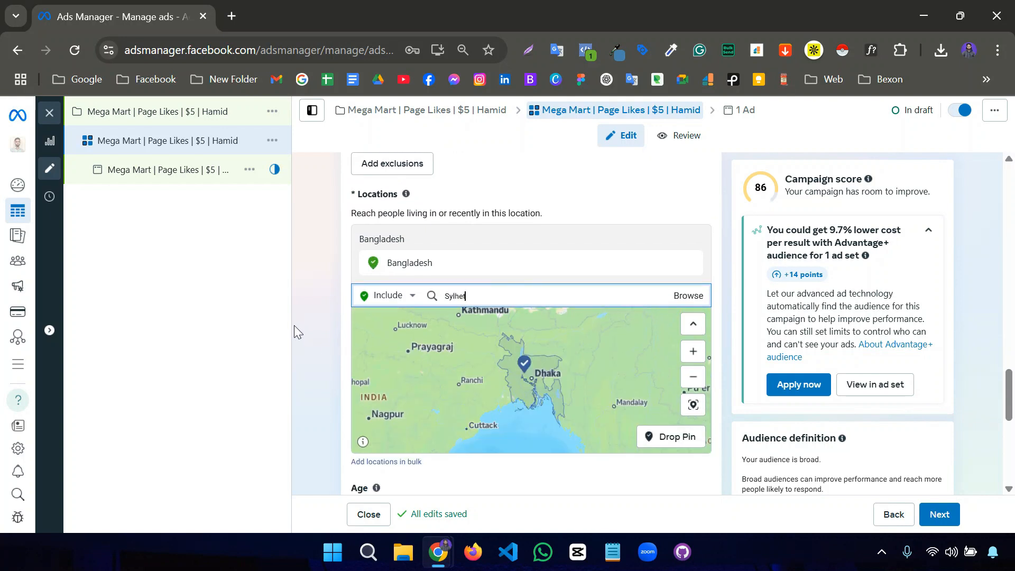
type(" Divi")
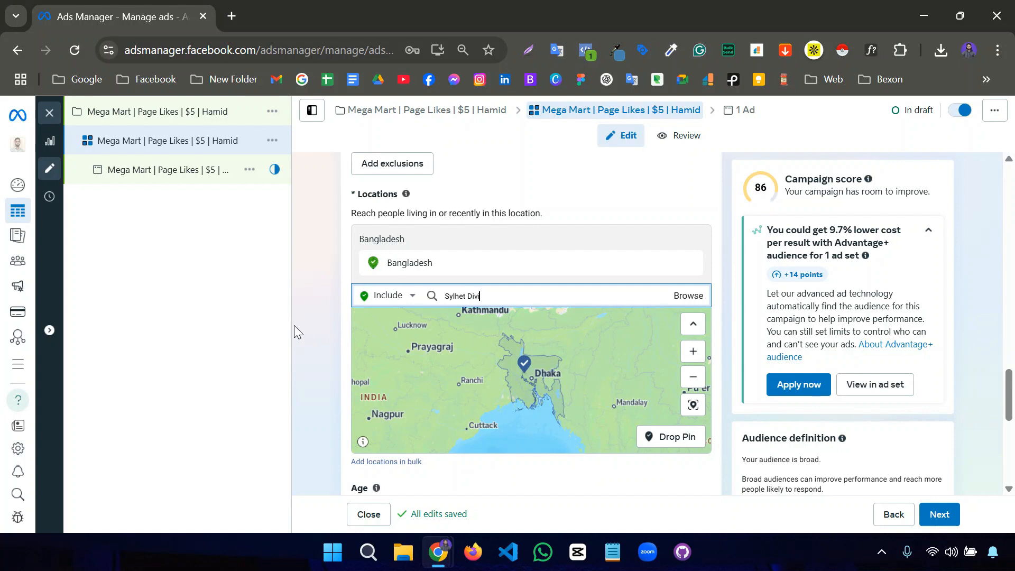
type("so")
key("BackSpace")
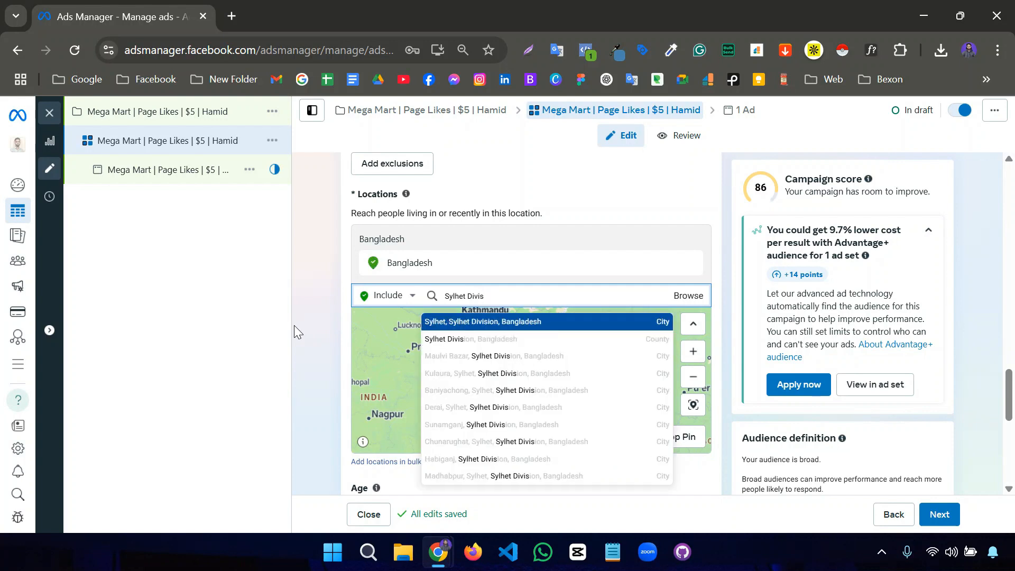
type("ion")
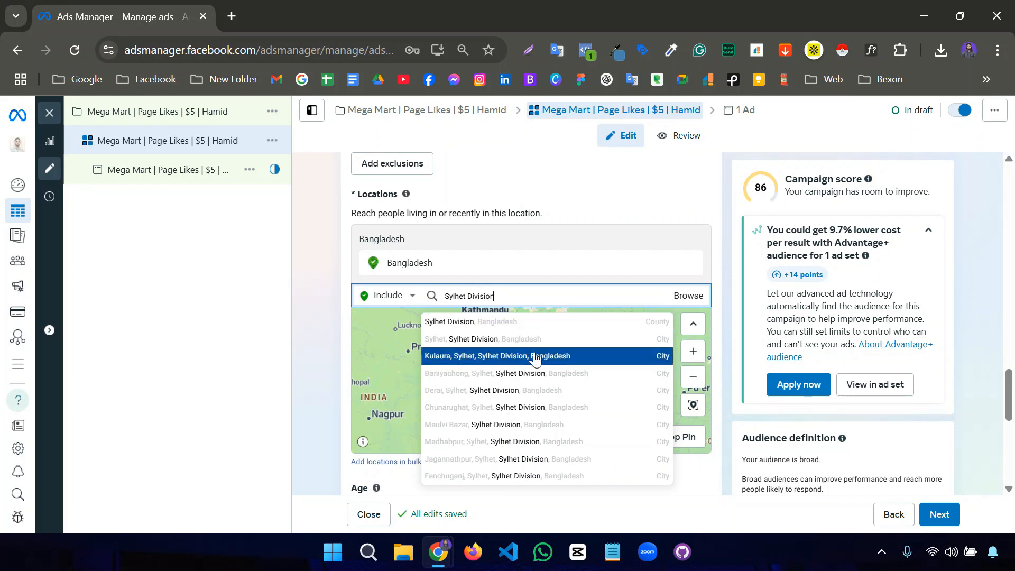
left_click(661, 349)
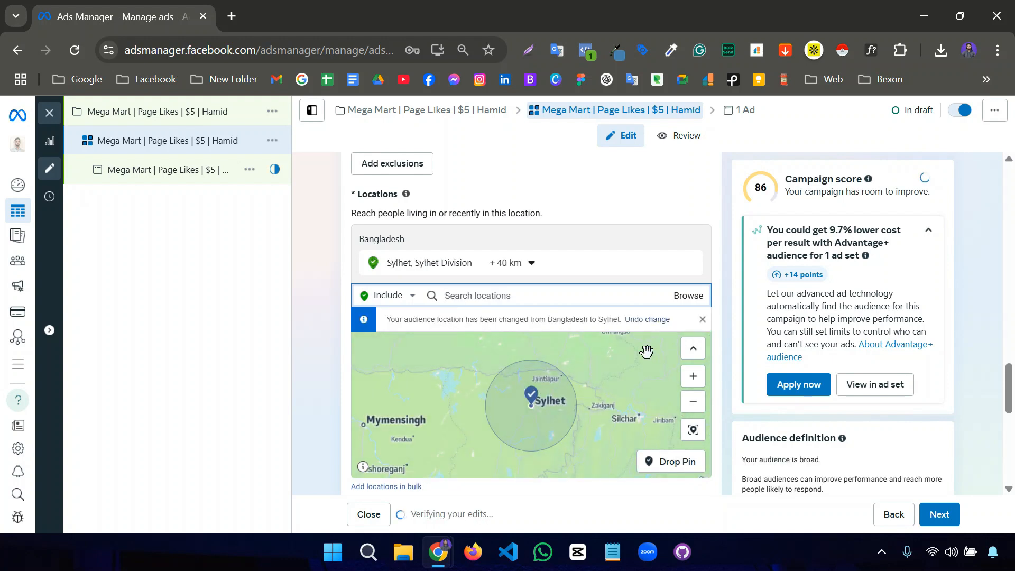
Set the targeting radius around Sylhet to 20 km
left_click(531, 264)
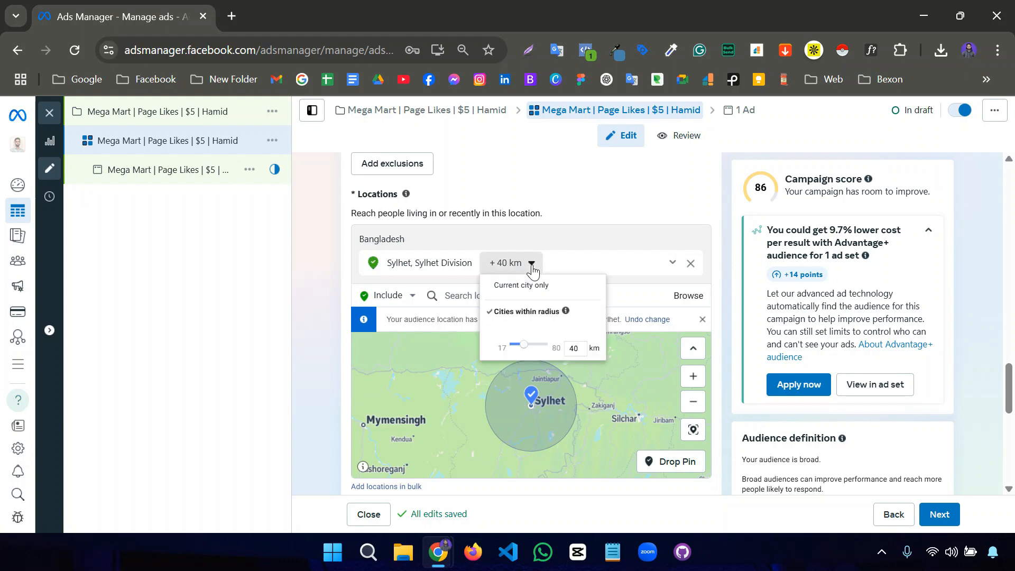
double_click(575, 350)
type("2")
key("Return")
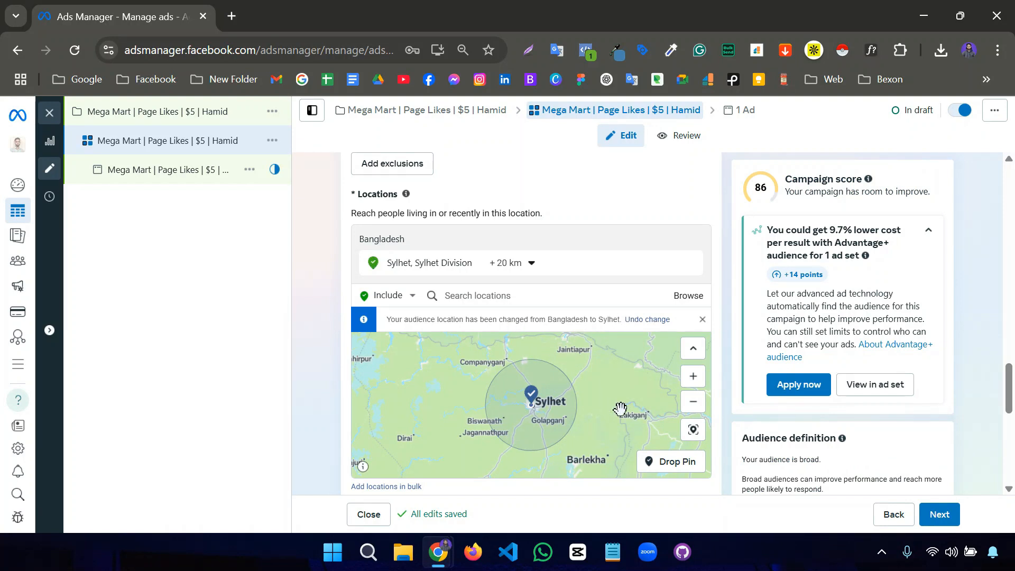
Remove the city of Sylhet from the audience locations and include the whole Sylhet Division, Bangladesh, county instead
scroll(611, 415, "down", 2)
scroll(611, 415, "up", 2)
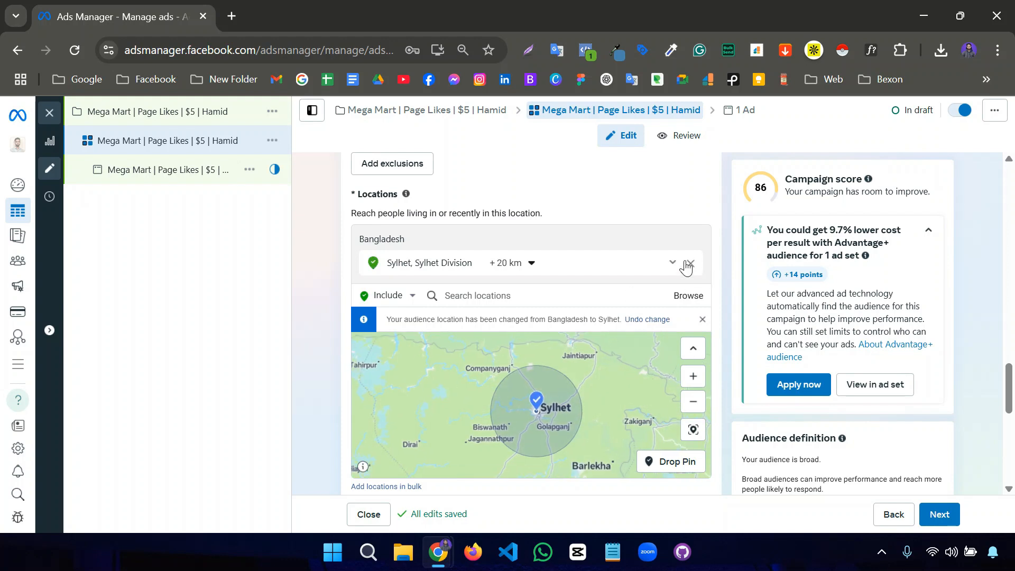
left_click(689, 264)
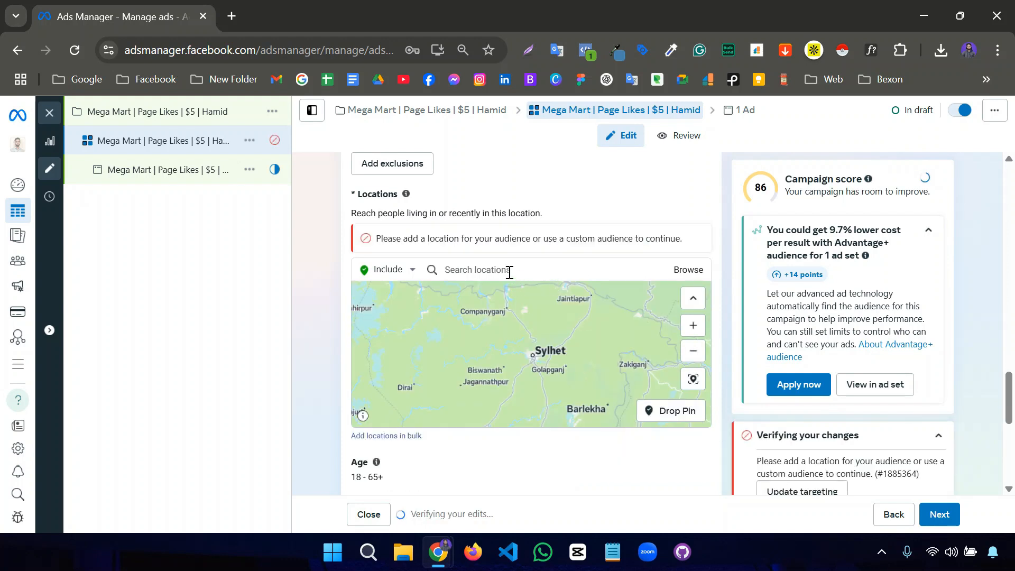
left_click(510, 272)
type("sy")
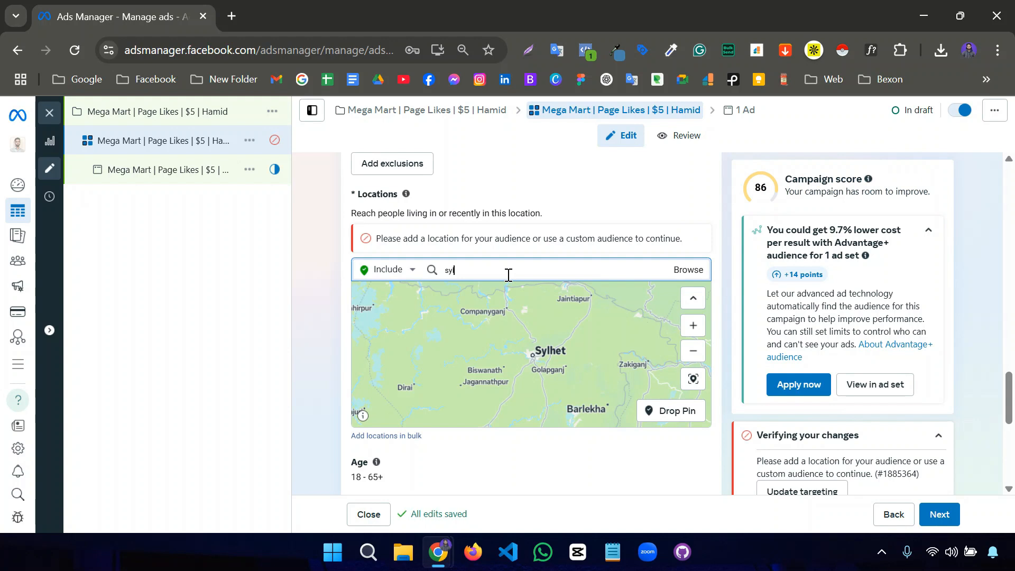
type("lhet division")
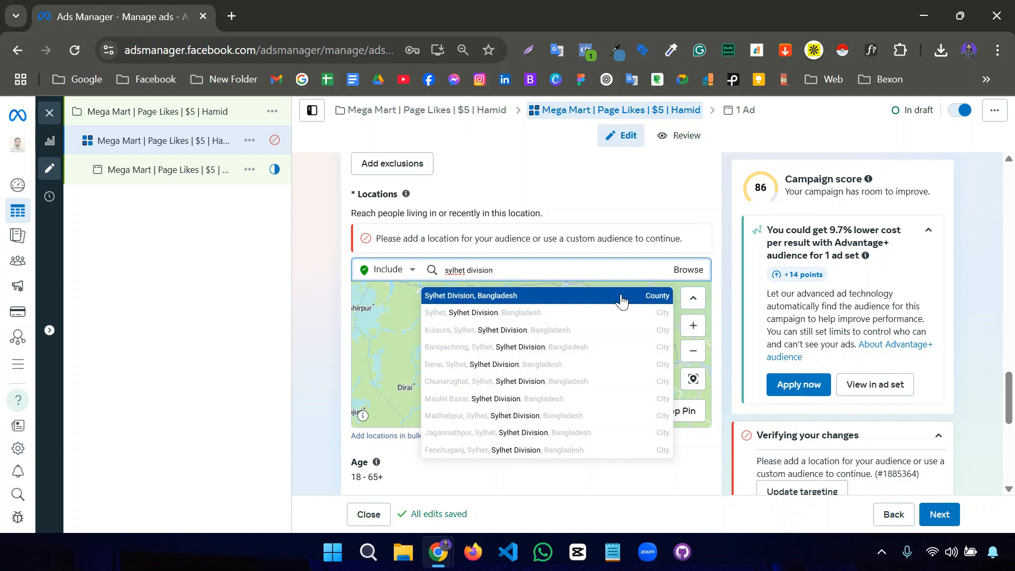
left_click(621, 300)
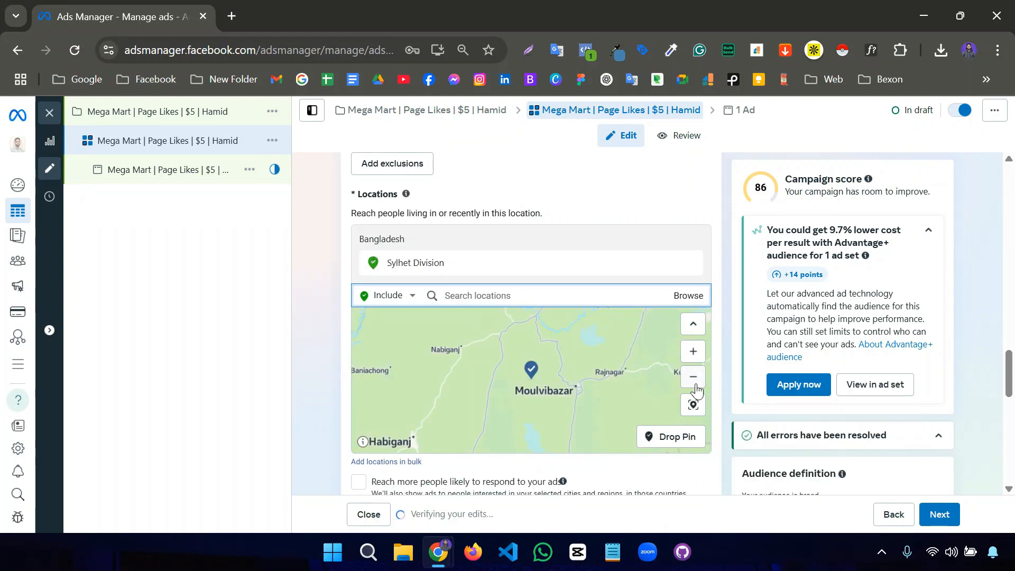
Examine the Sylhet Division pin on a wider map and the option for reaching more people likely to respond to the ad
left_click(696, 385)
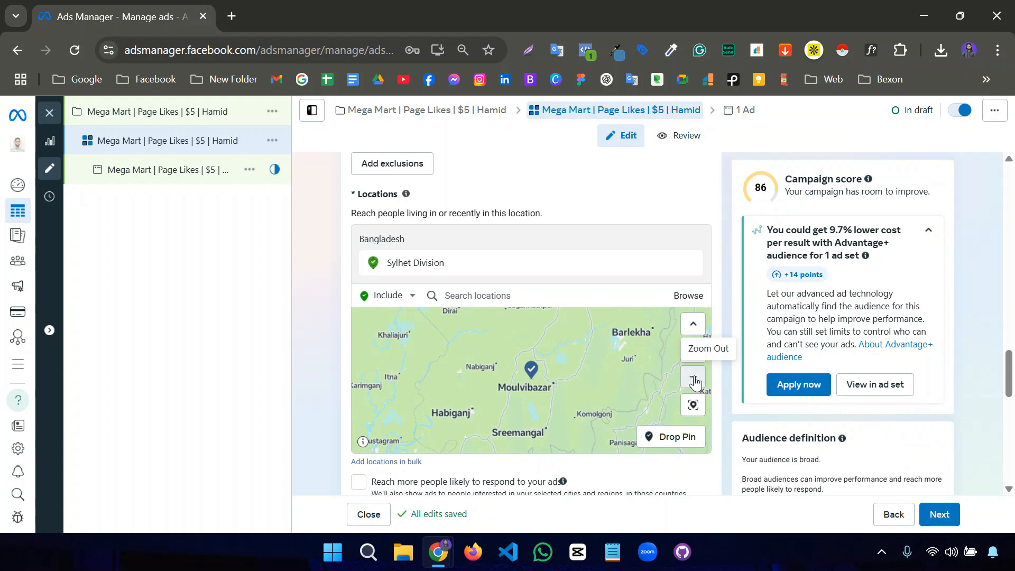
left_click(696, 384)
left_click(695, 384)
left_click(695, 384)
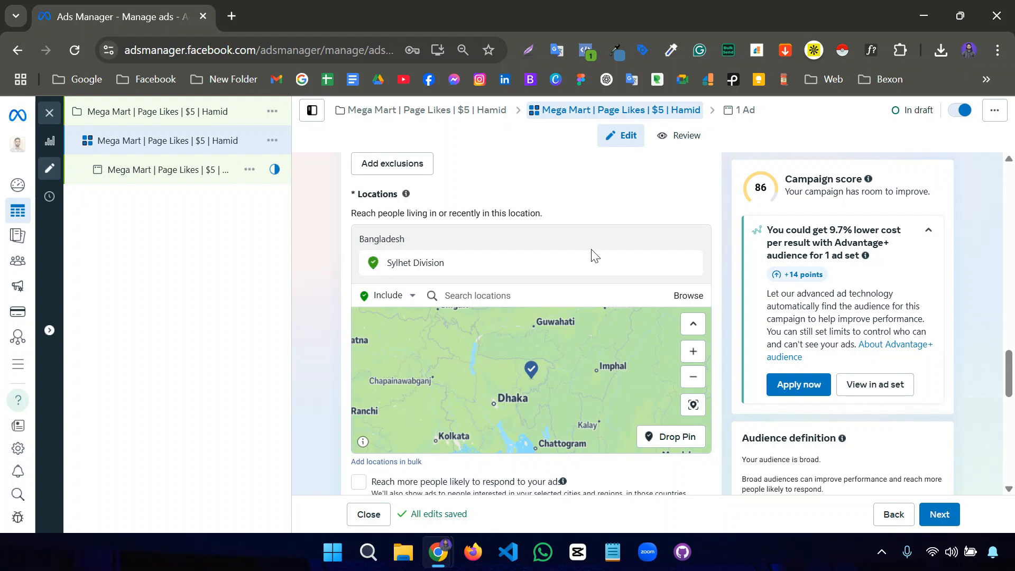
scroll(594, 295, "down", 3)
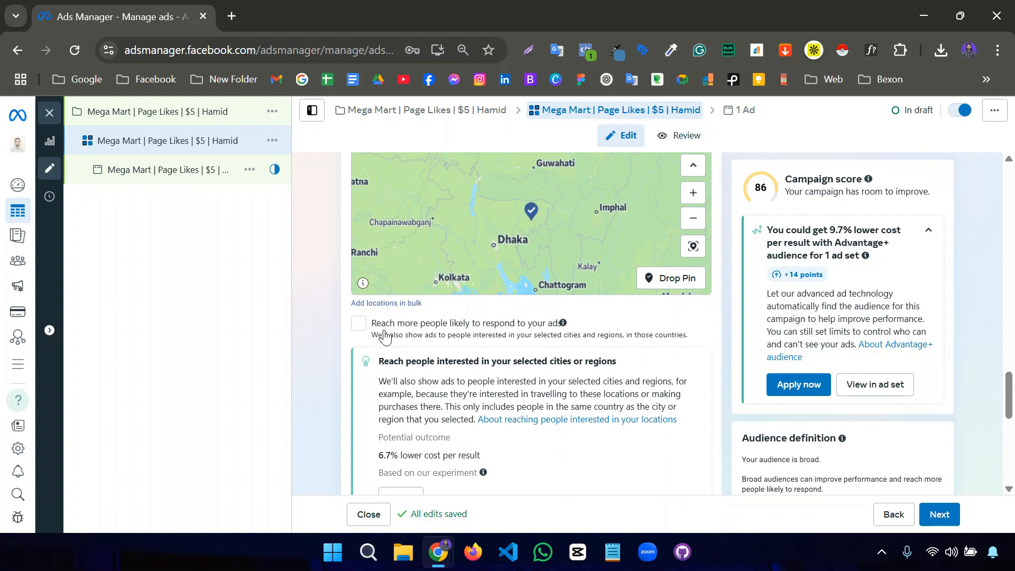
scroll(338, 336, "up", 2)
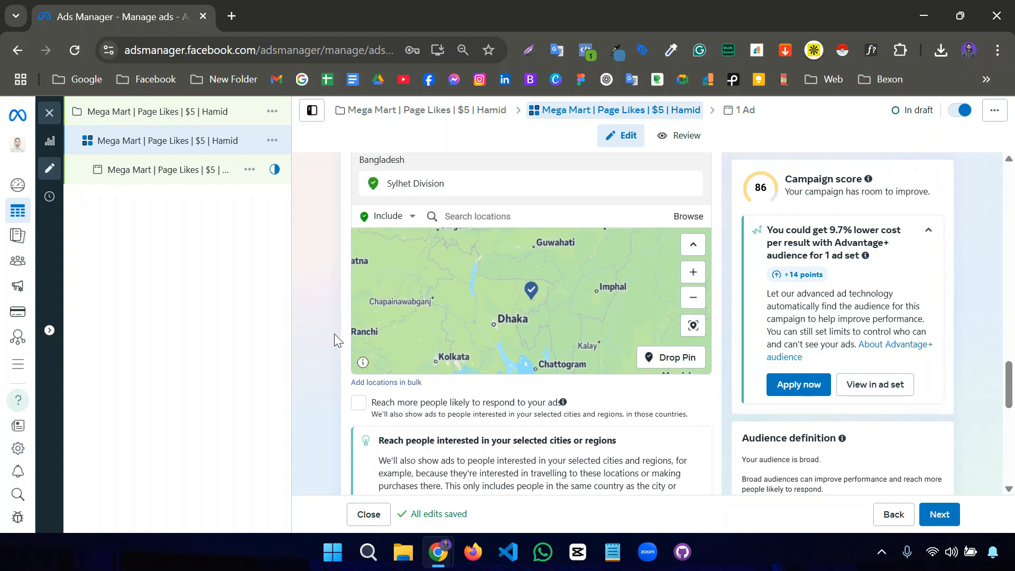
scroll(333, 342, "down", 2)
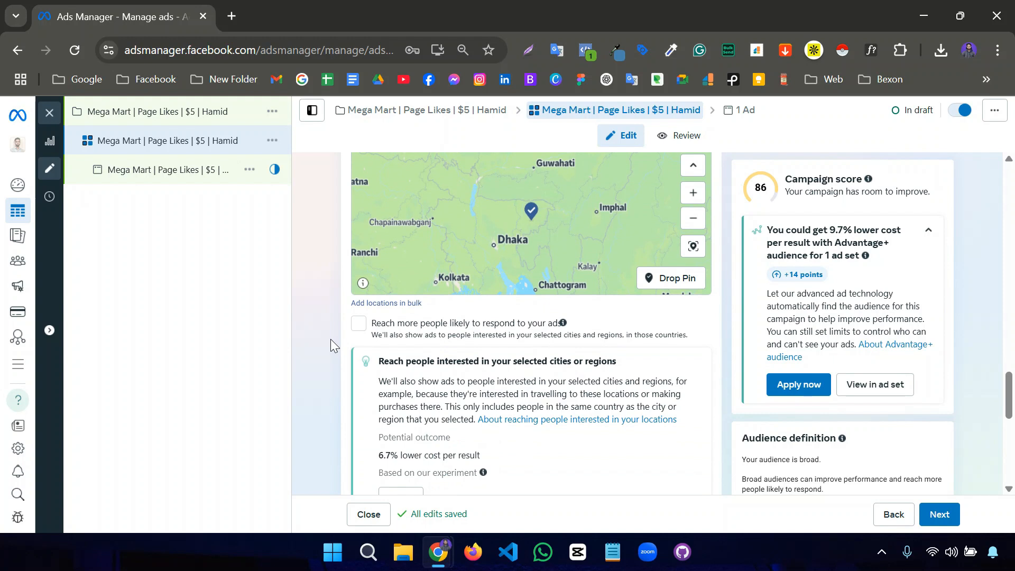
scroll(343, 349, "down", 2)
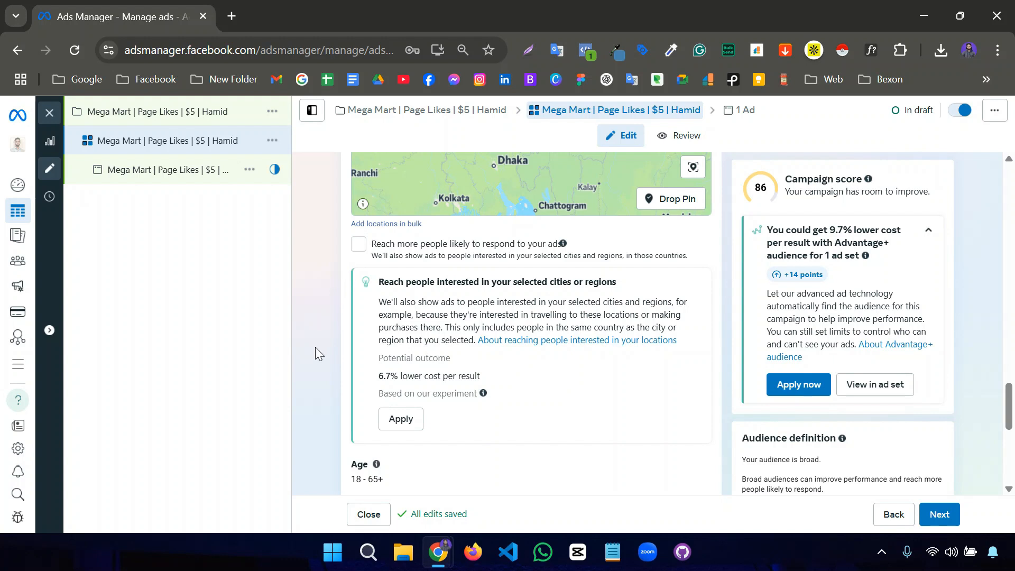
Set the audience's maximum age to 50
scroll(315, 351, "down", 3)
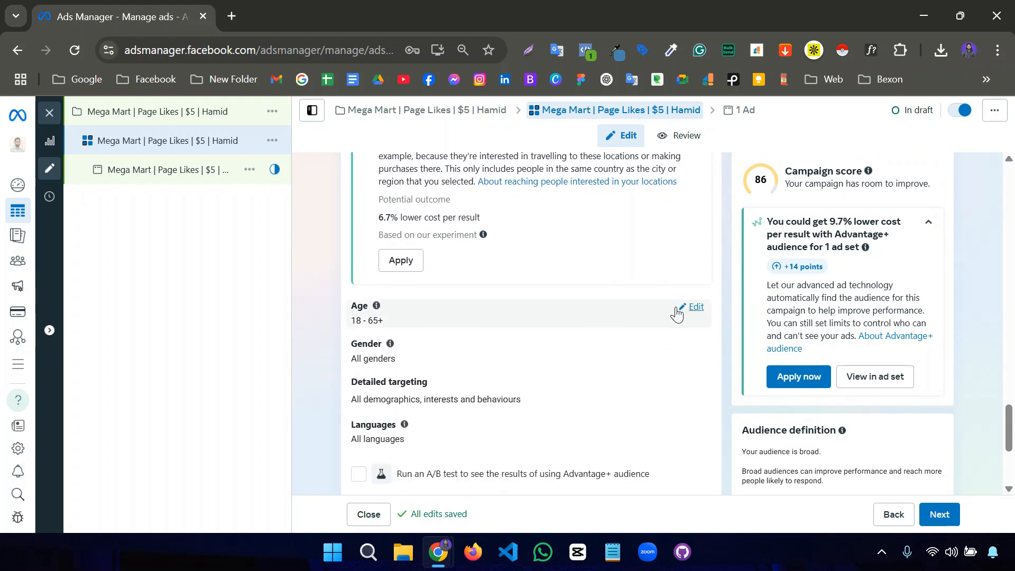
left_click(694, 310)
scroll(489, 343, "down", 2)
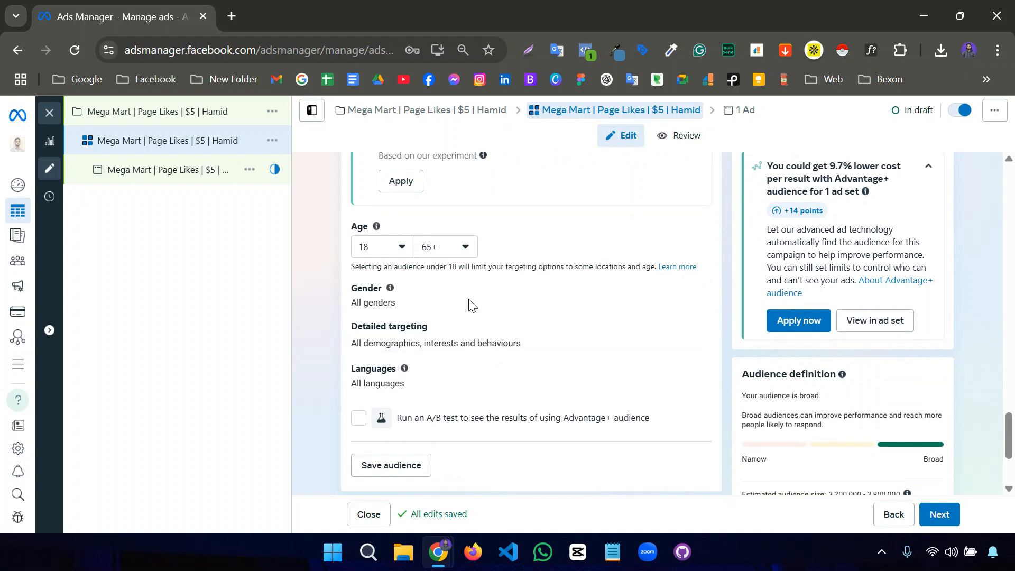
left_click(461, 256)
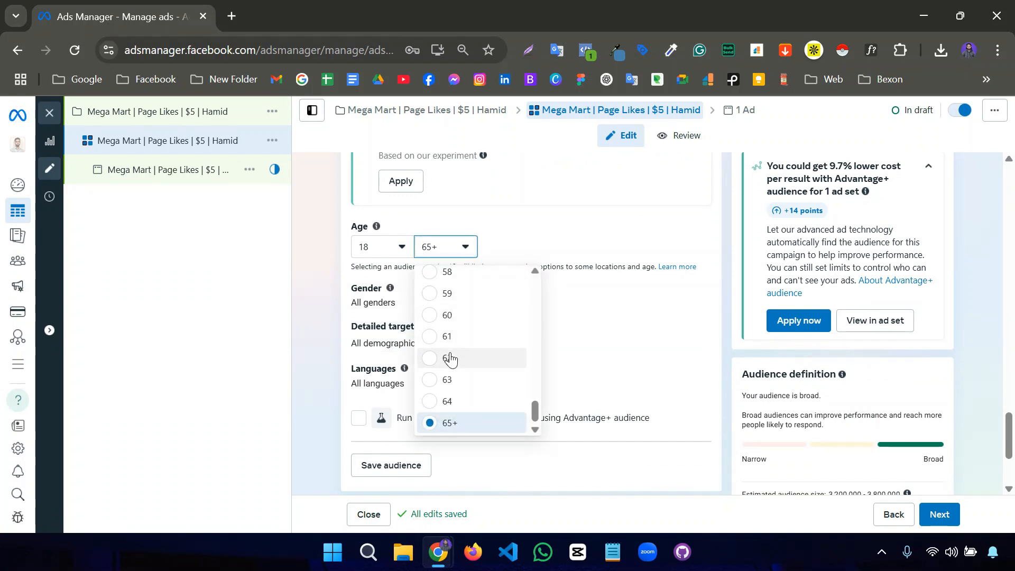
scroll(450, 355, "up", 3)
scroll(454, 340, "up", 1)
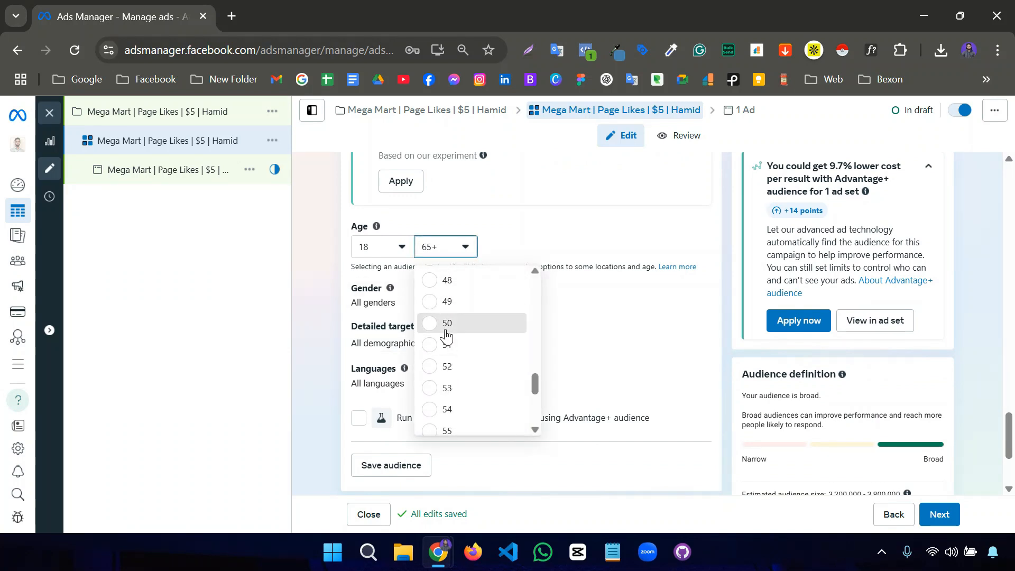
left_click(449, 323)
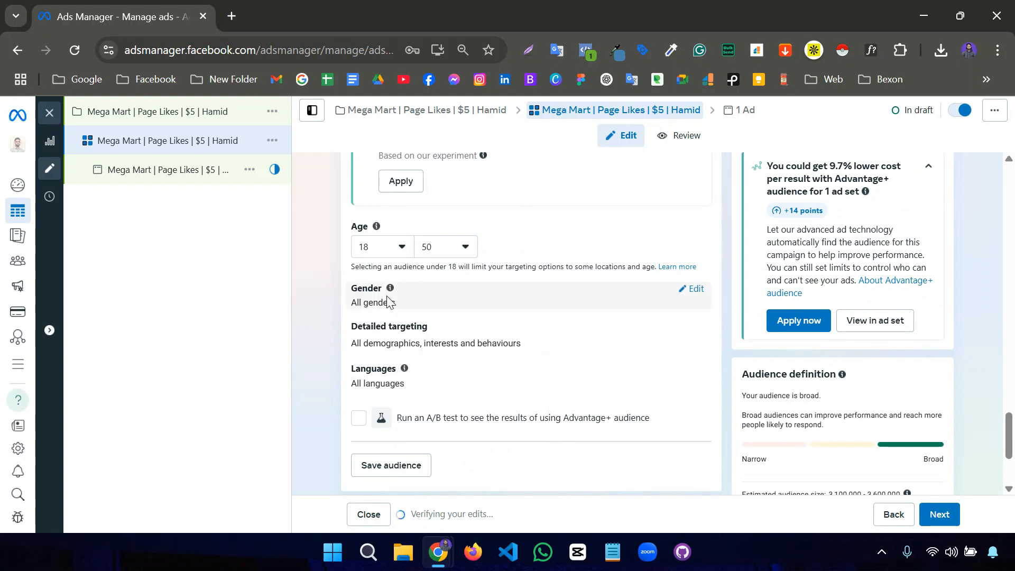
Open the audience's gender and detailed targeting settings for editing
left_click(692, 292)
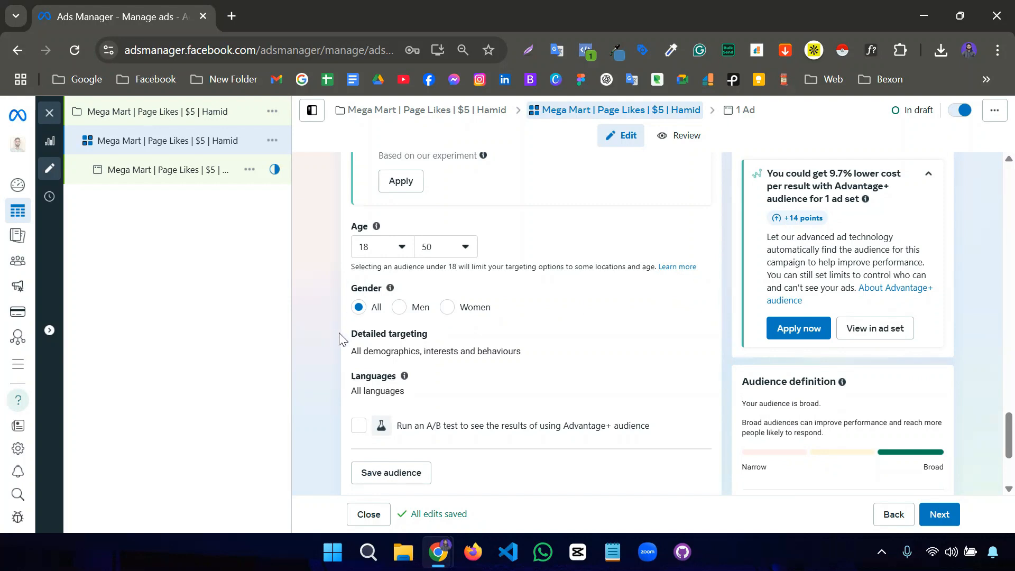
left_click(696, 339)
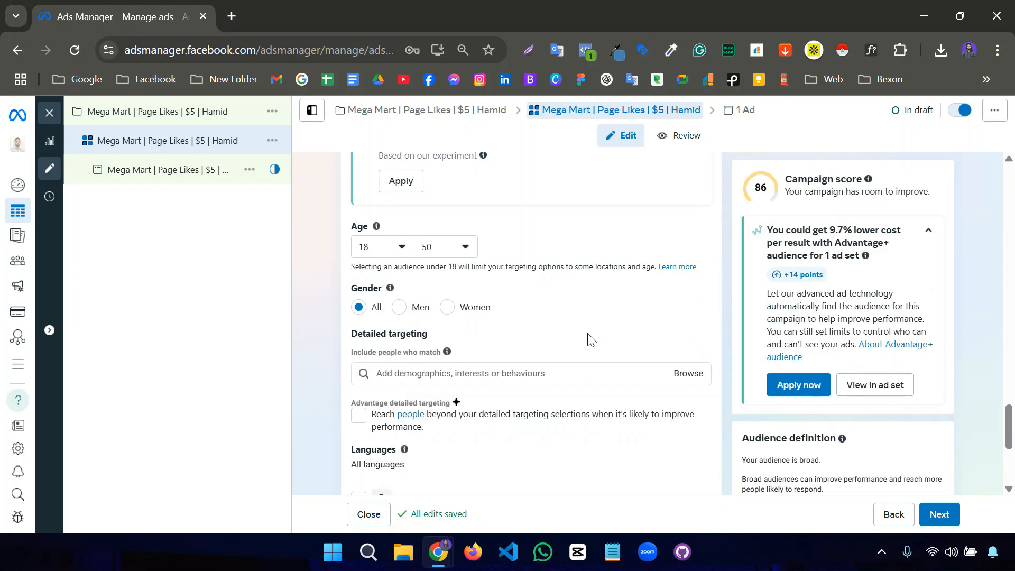
scroll(315, 322, "down", 2)
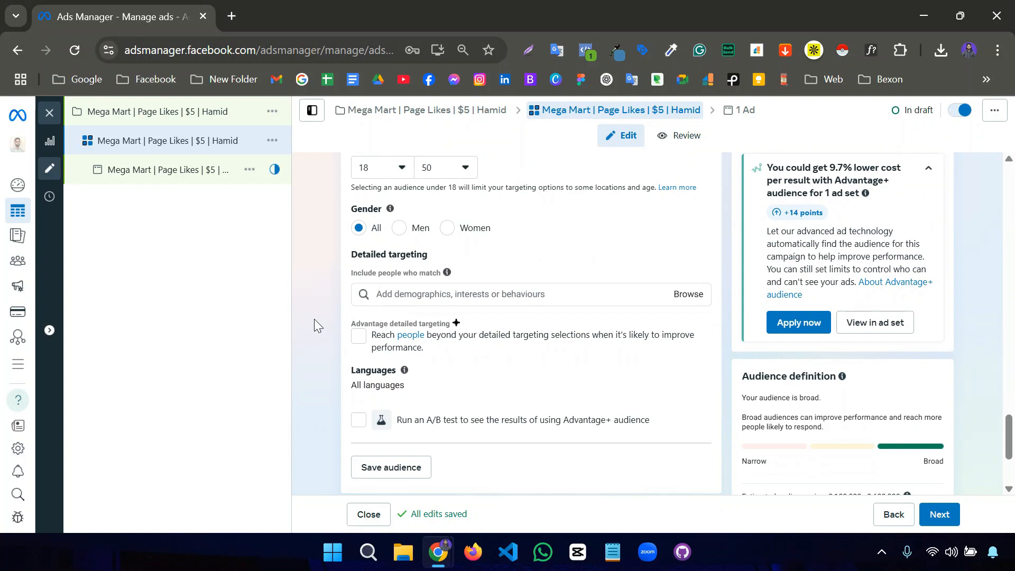
Browse the detailed targeting demographics and look through the education level options
left_click(694, 300)
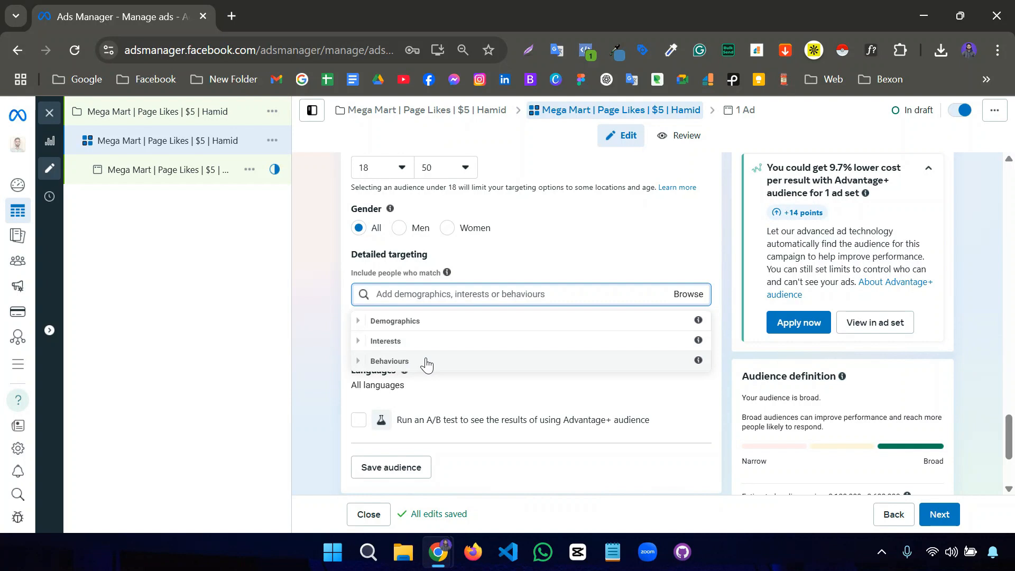
left_click(358, 323)
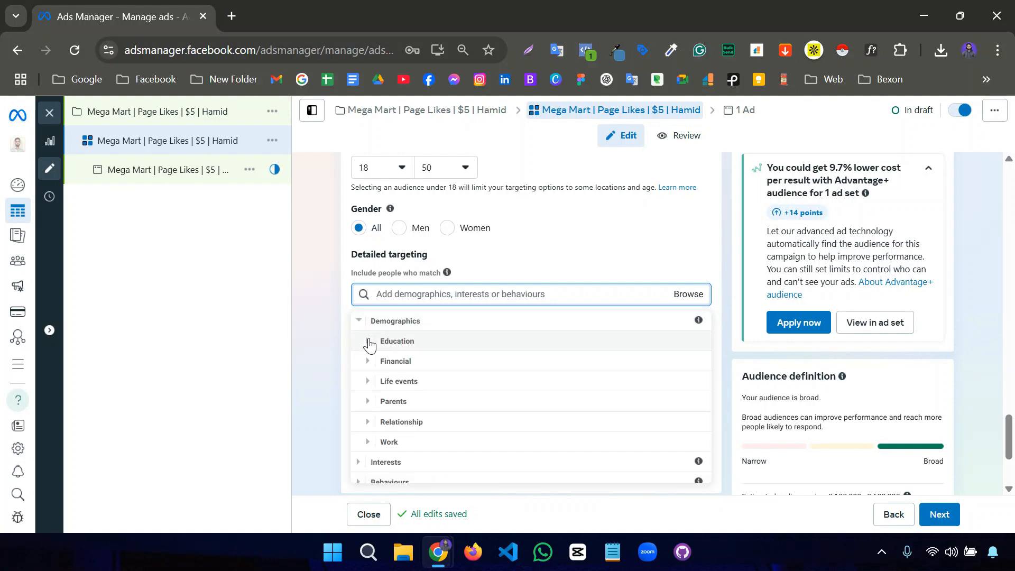
left_click(369, 342)
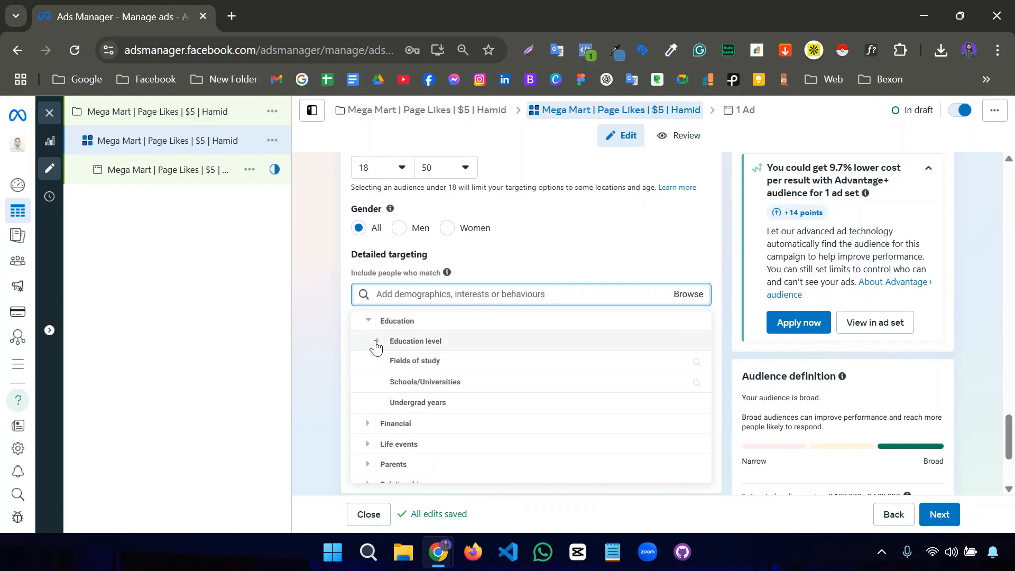
left_click(376, 342)
mouse_move(374, 345)
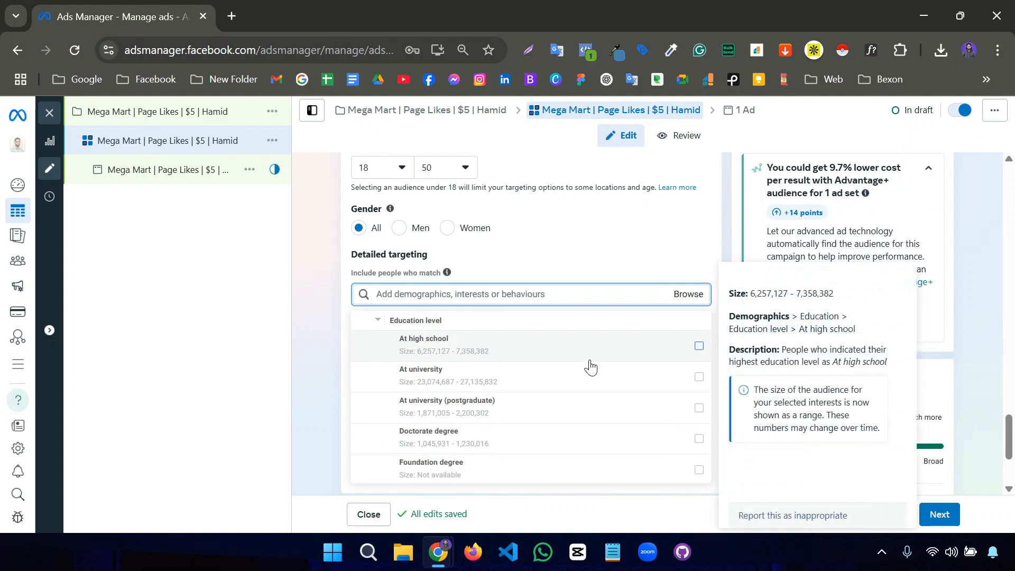
mouse_move(588, 370)
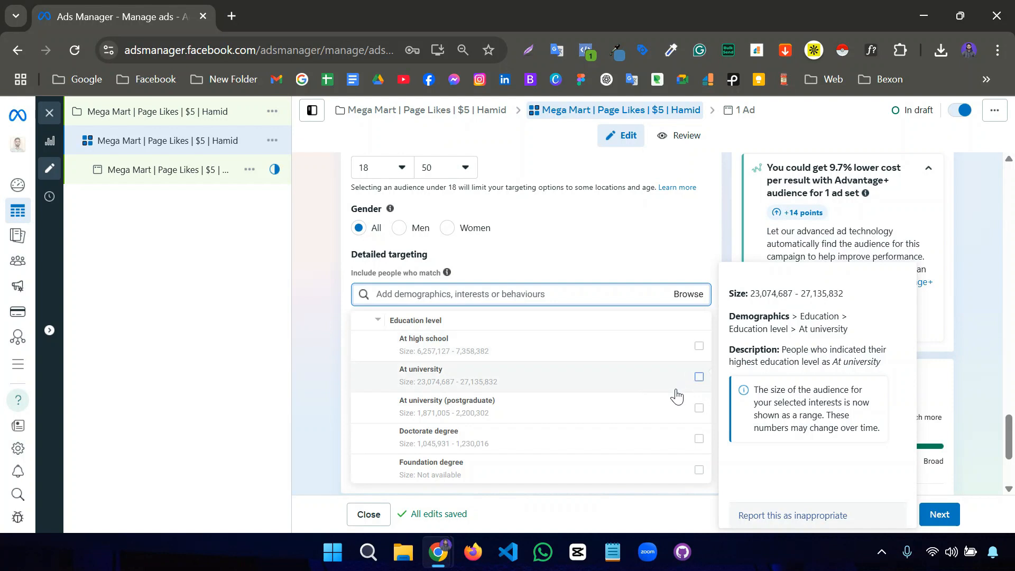
scroll(673, 397, "down", 5)
scroll(588, 378, "down", 5)
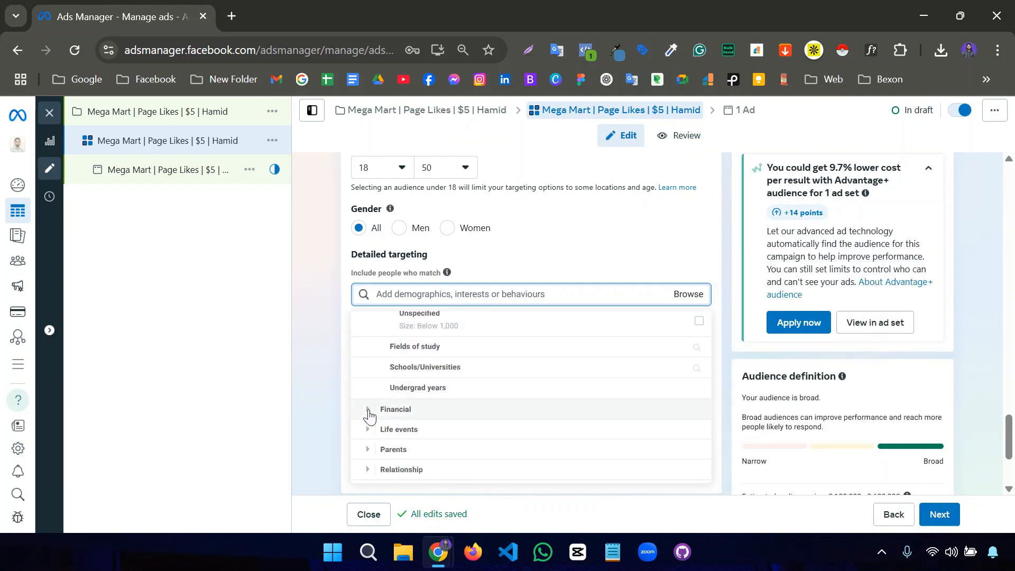
Look through the financial and life events demographics, including the month of birth and friends-of options
left_click(377, 409)
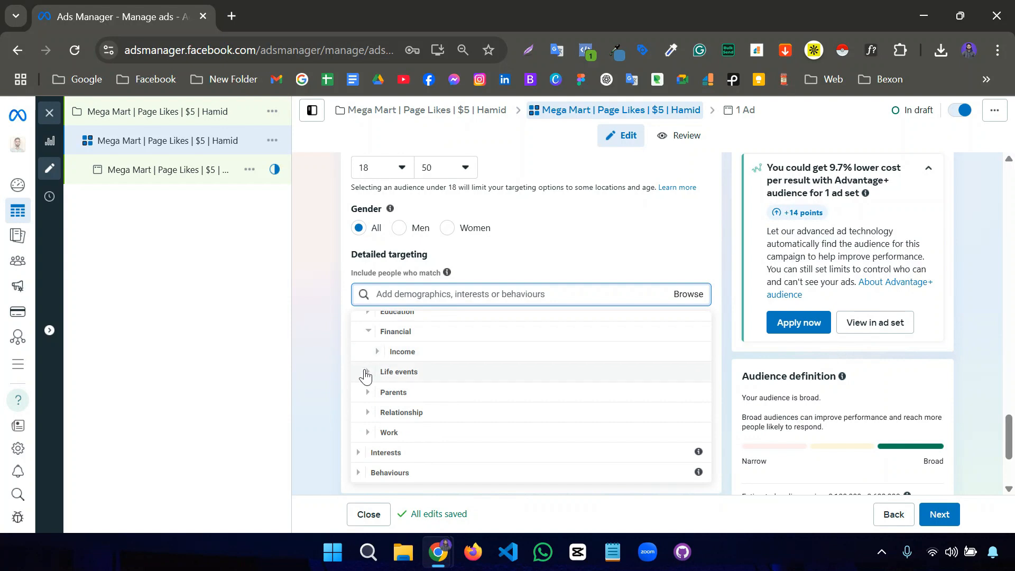
left_click(366, 376)
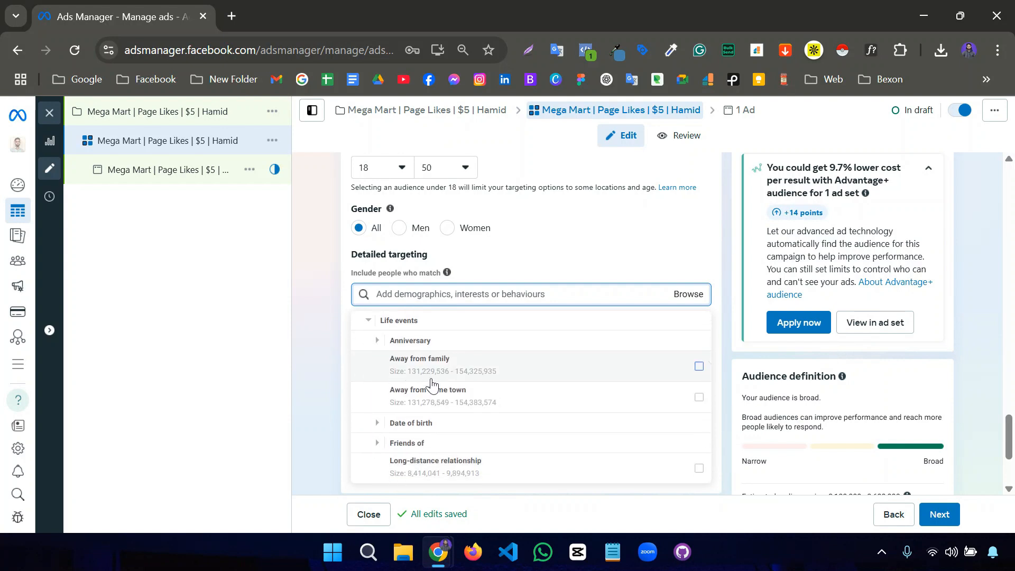
scroll(405, 392, "down", 2)
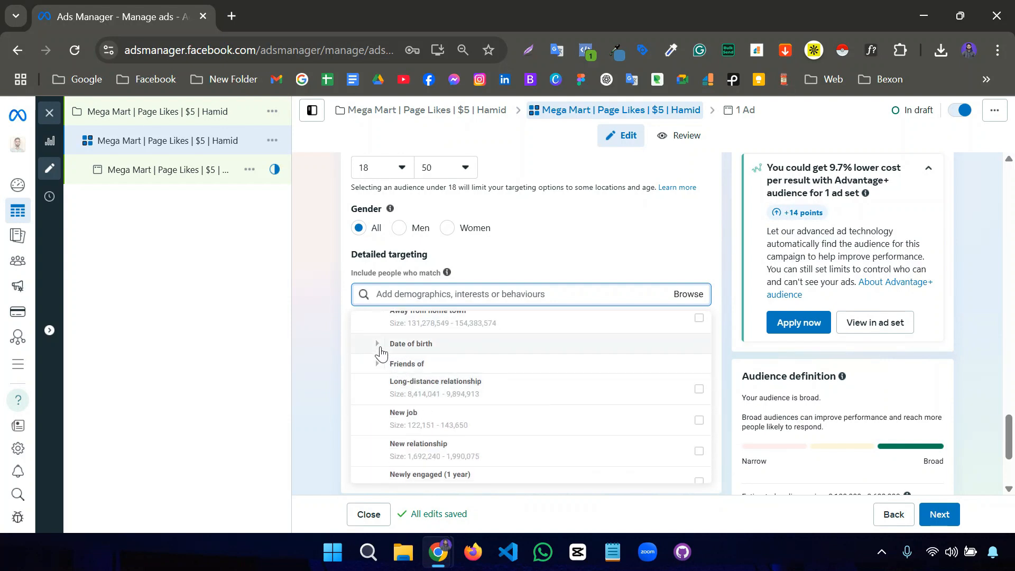
left_click(378, 343)
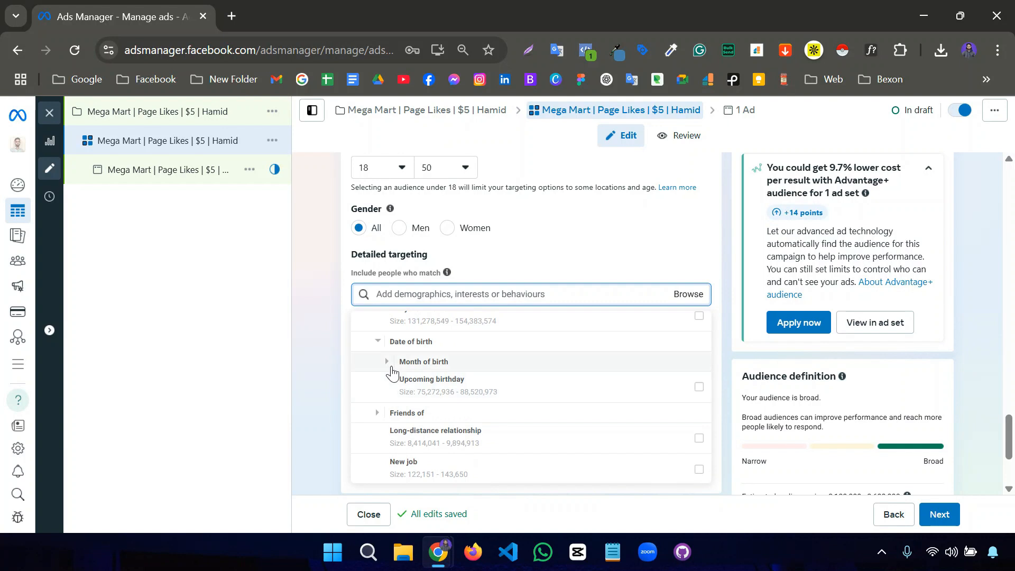
left_click(387, 363)
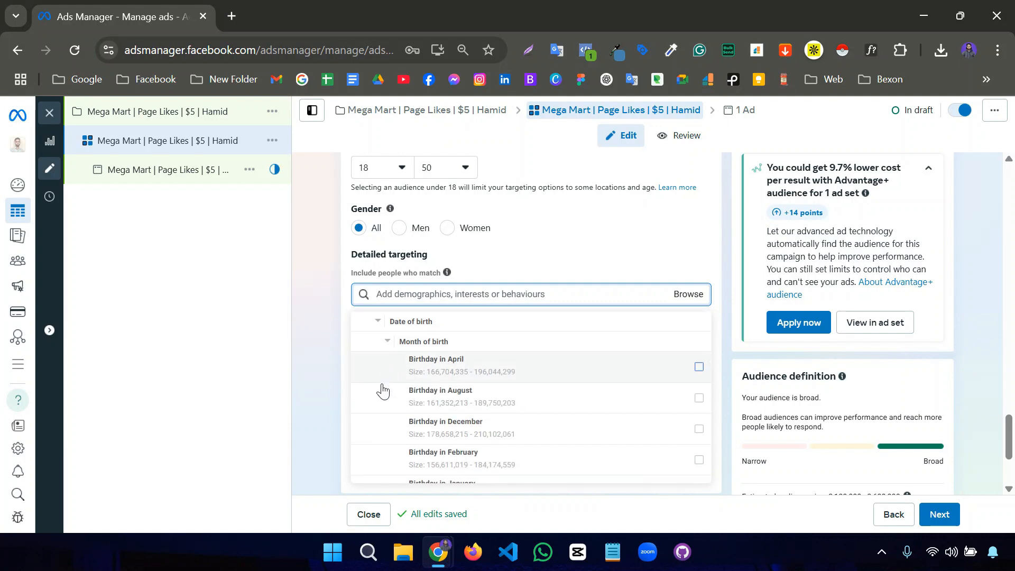
scroll(384, 391, "down", 8)
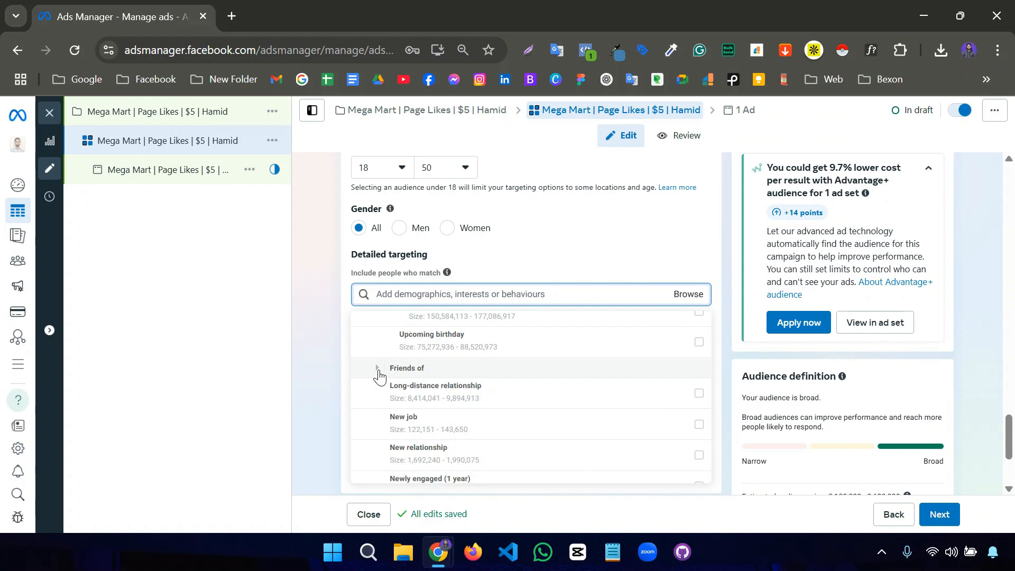
left_click(379, 370)
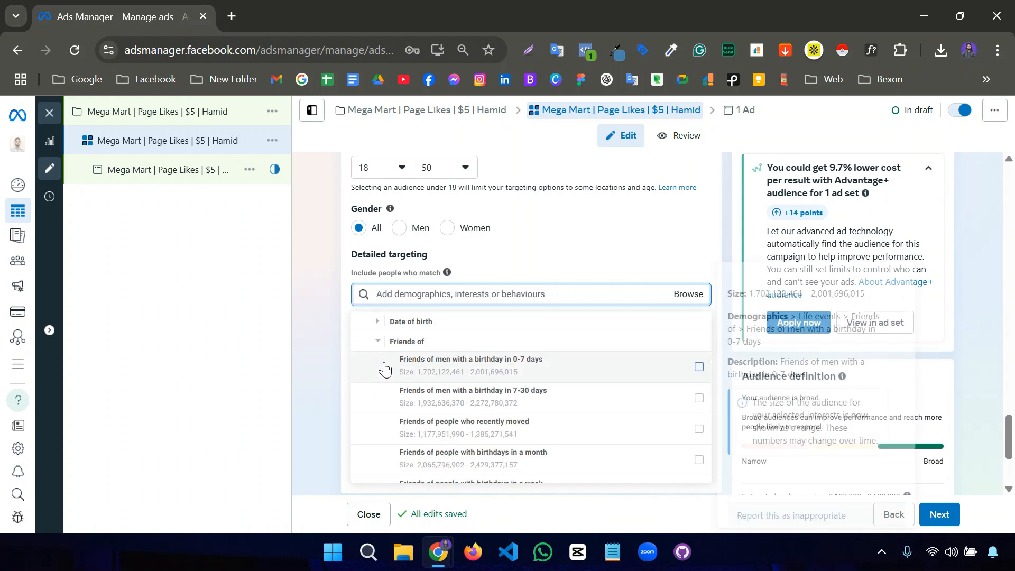
scroll(386, 369, "down", 5)
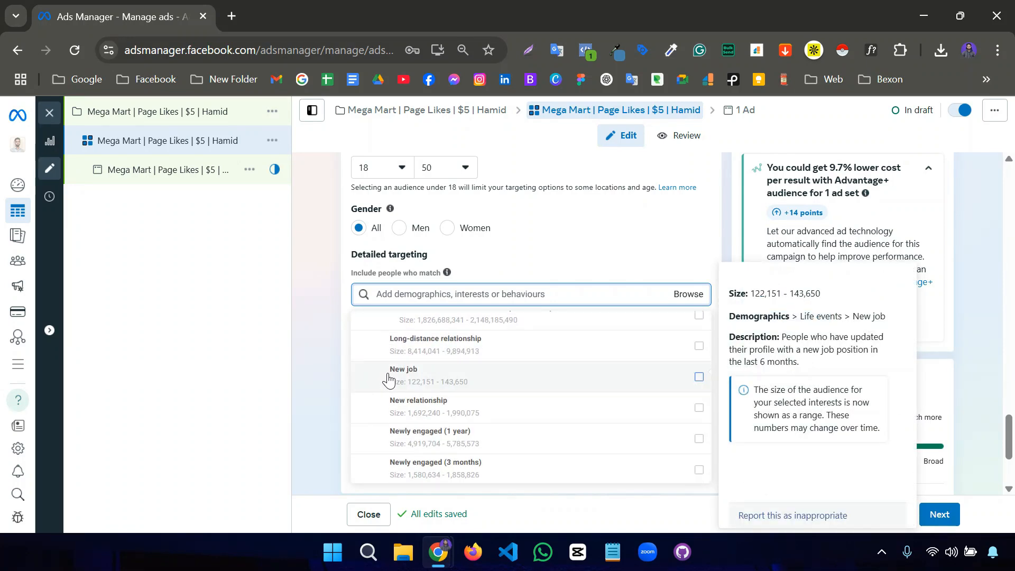
scroll(387, 379, "down", 5)
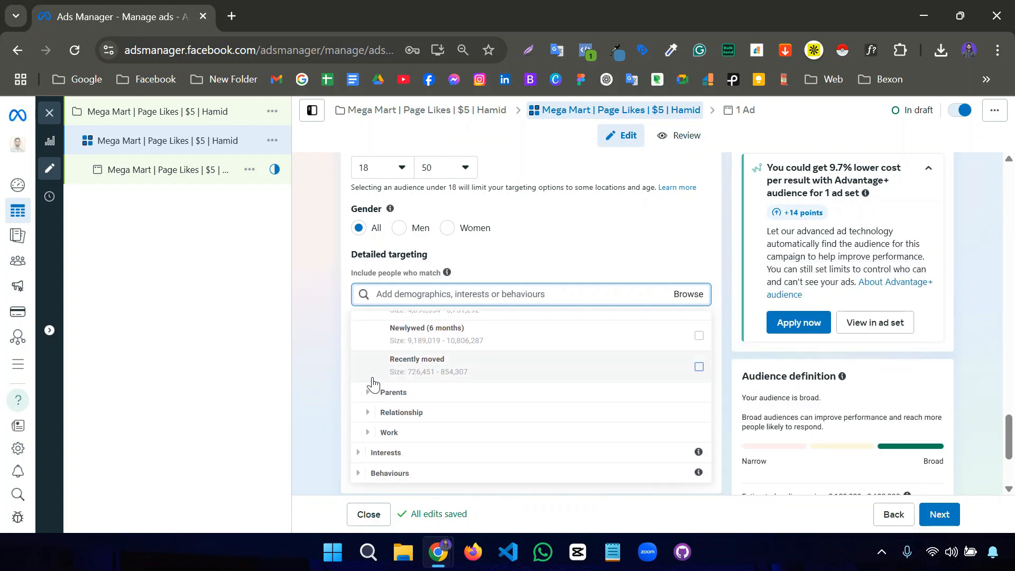
Look through the parents, relationship and work demographics, examining the full range of industries
left_click(369, 392)
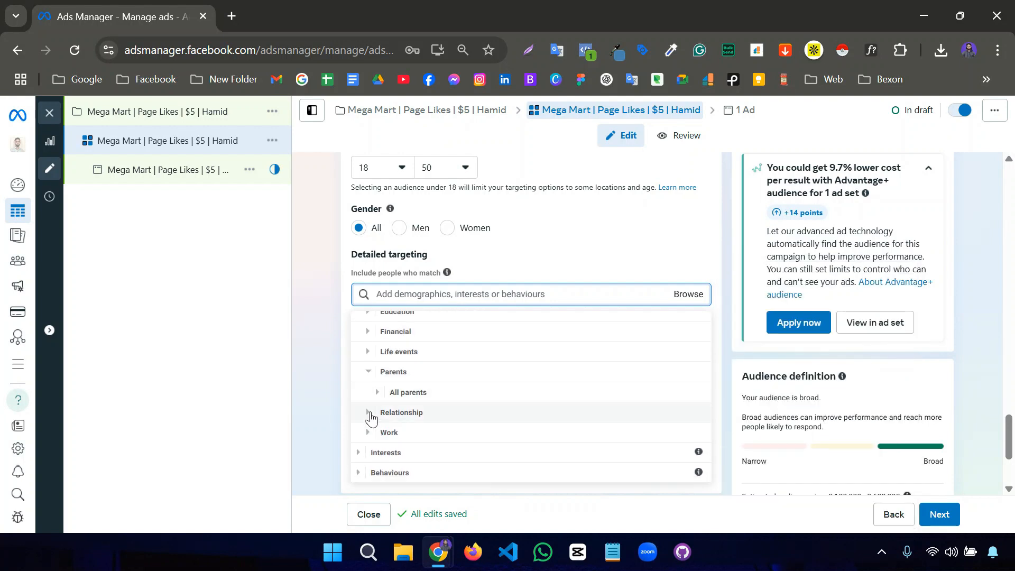
left_click(369, 415)
left_click(370, 412)
left_click(368, 429)
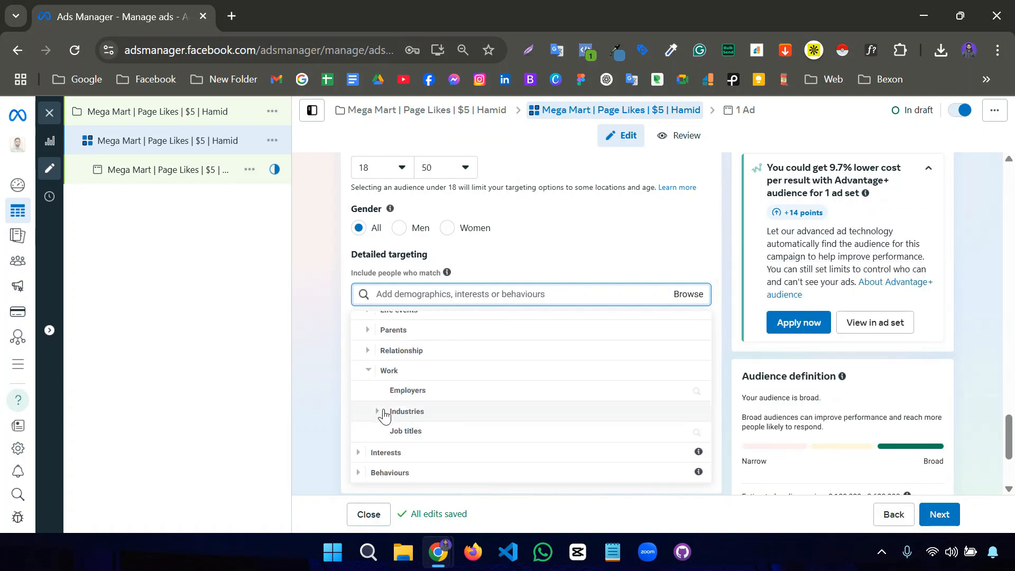
left_click(378, 412)
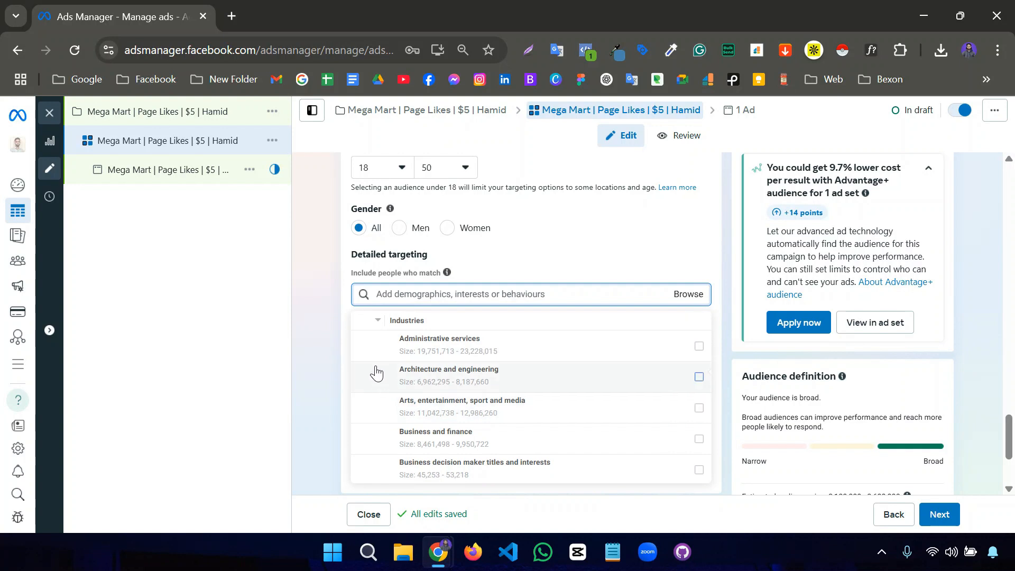
scroll(384, 376, "down", 5)
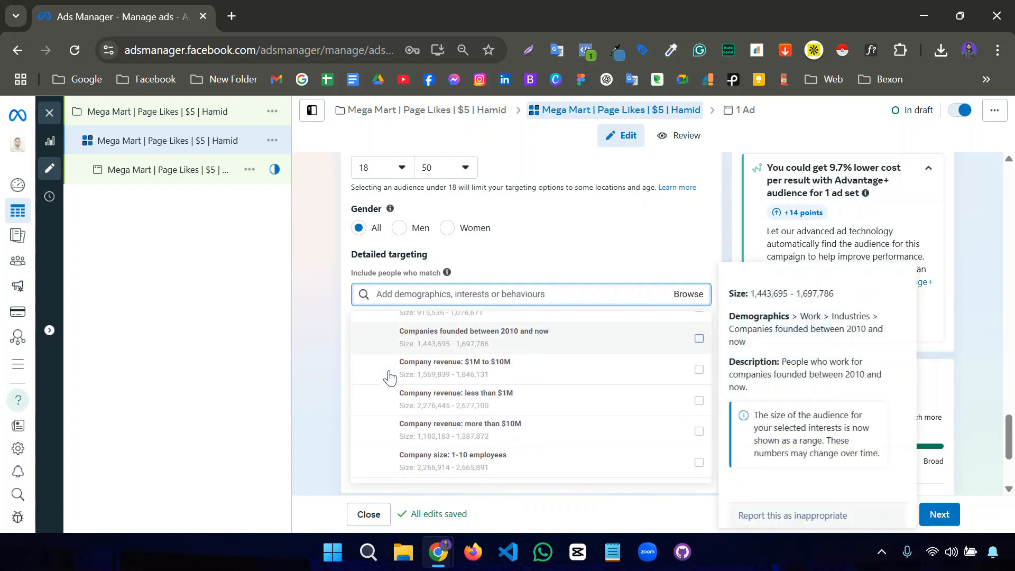
scroll(390, 378, "down", 10)
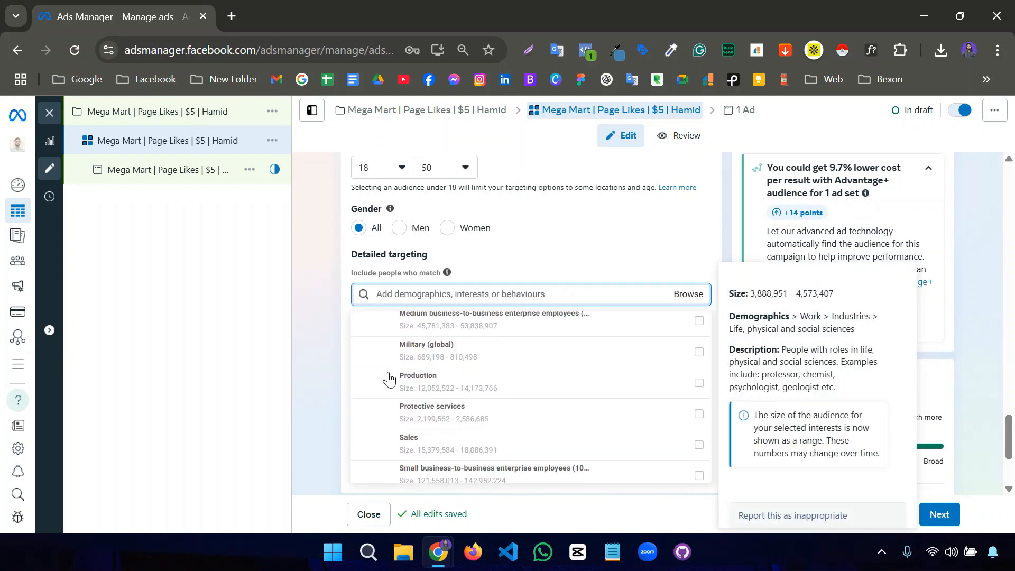
scroll(390, 379, "down", 3)
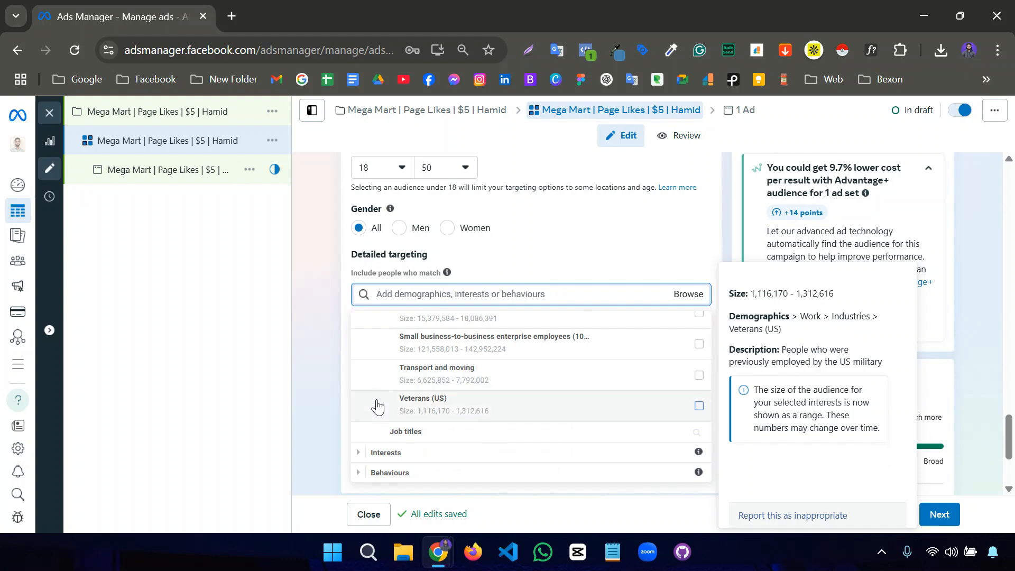
Browse the interests categories, examine the clothing and fashion accessories options under Shopping and fashion, and close the targeting list
left_click(358, 453)
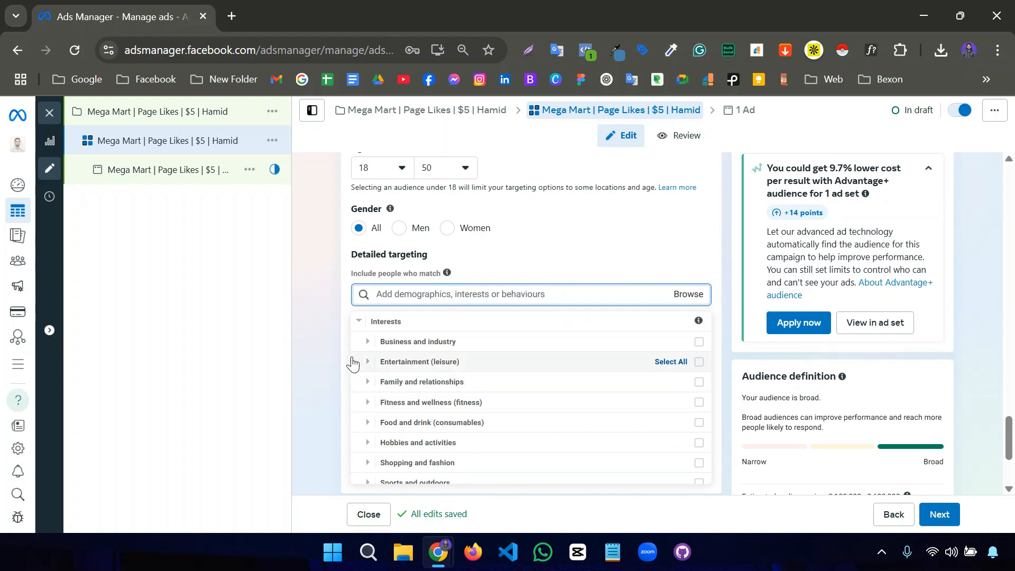
scroll(354, 362, "down", 1)
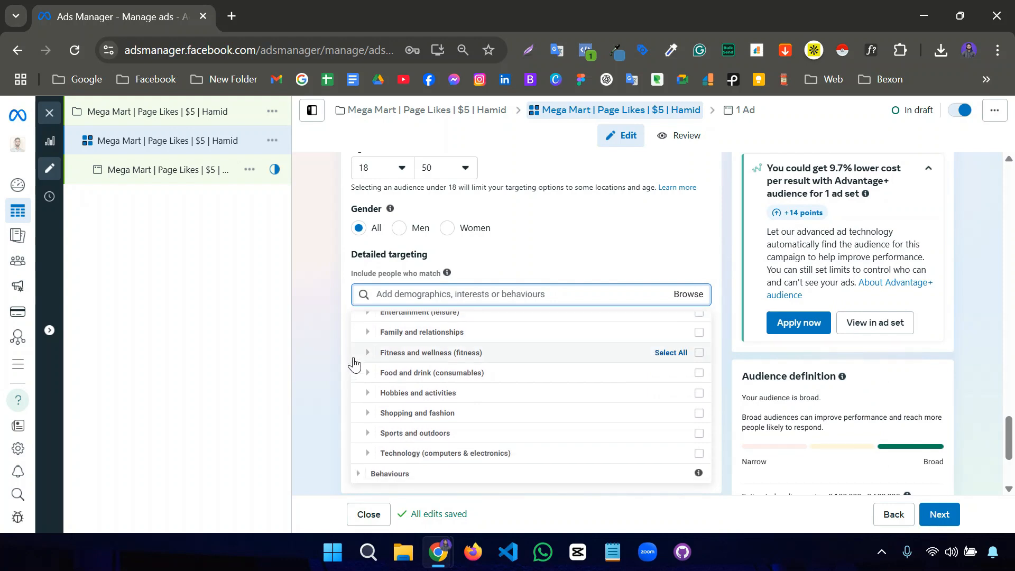
left_click(365, 413)
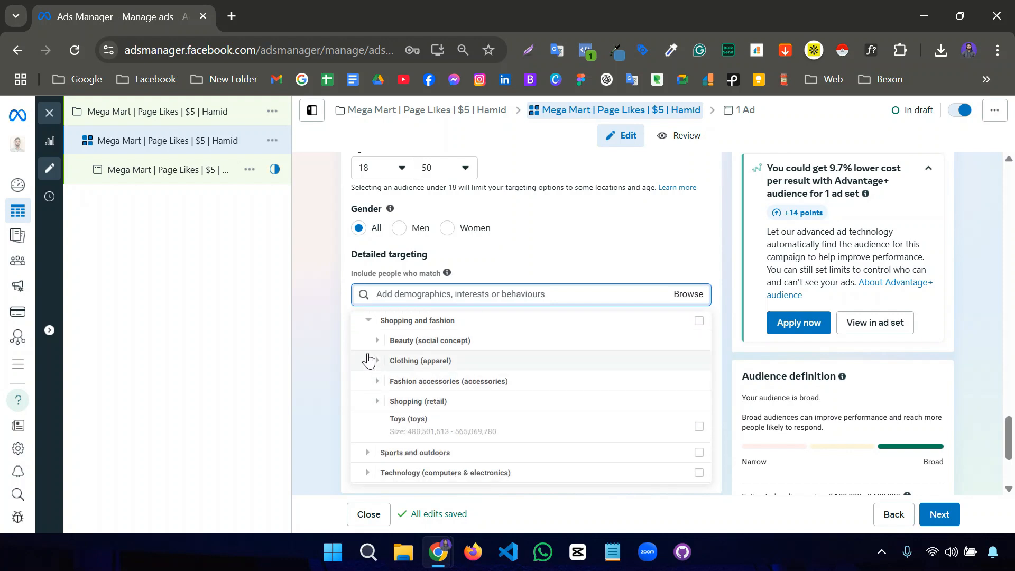
left_click(377, 361)
left_click(377, 361)
left_click(378, 381)
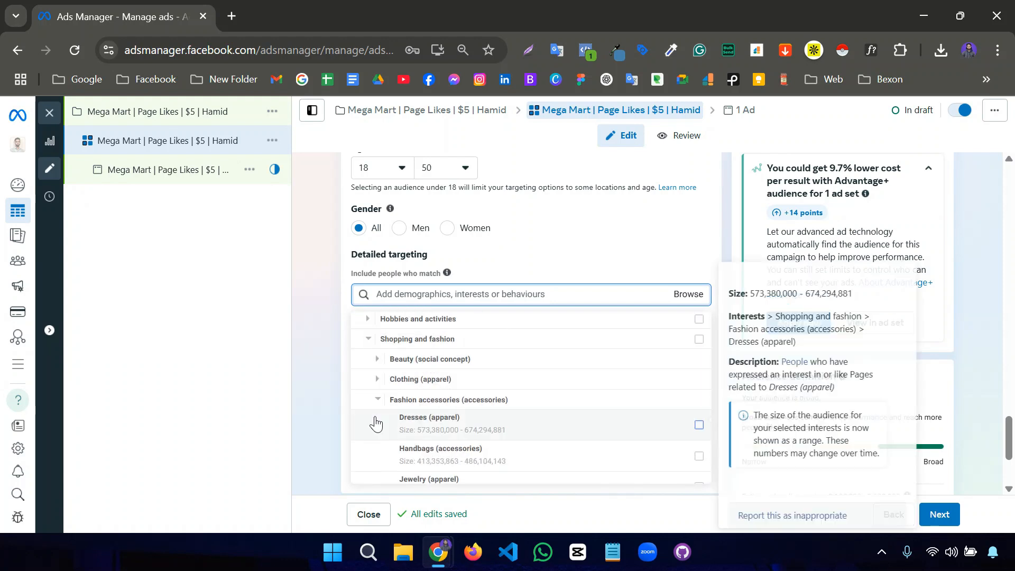
scroll(413, 415, "down", 3)
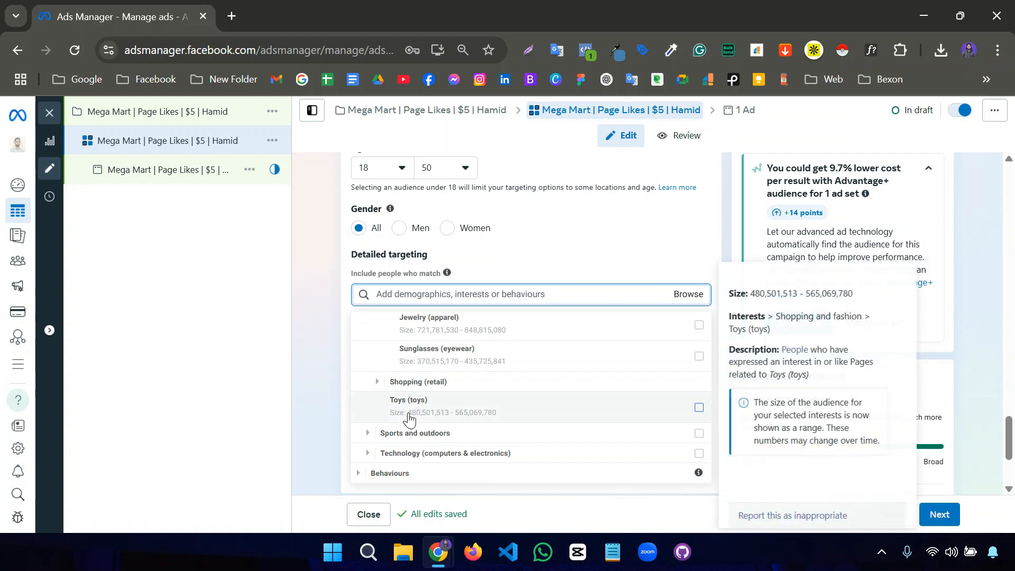
left_click(309, 305)
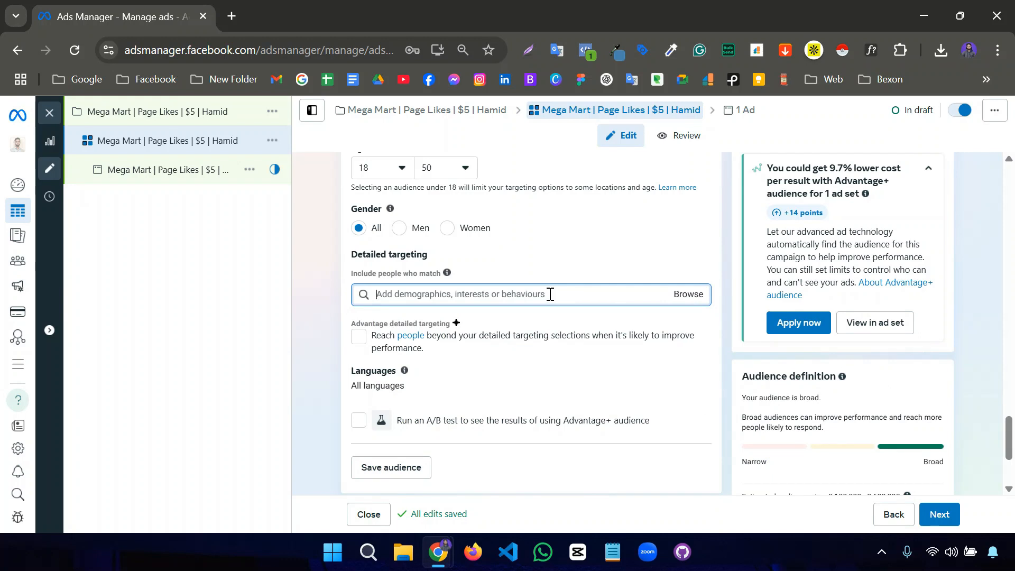
Search the detailed targeting for "watch" and add the interest Watch (accessories)
type("wa")
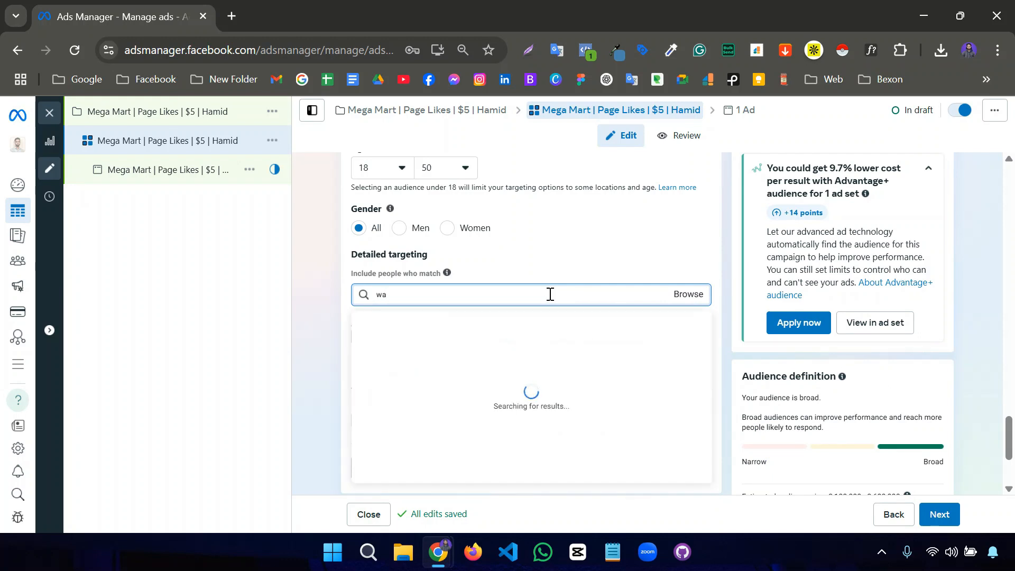
type("tch")
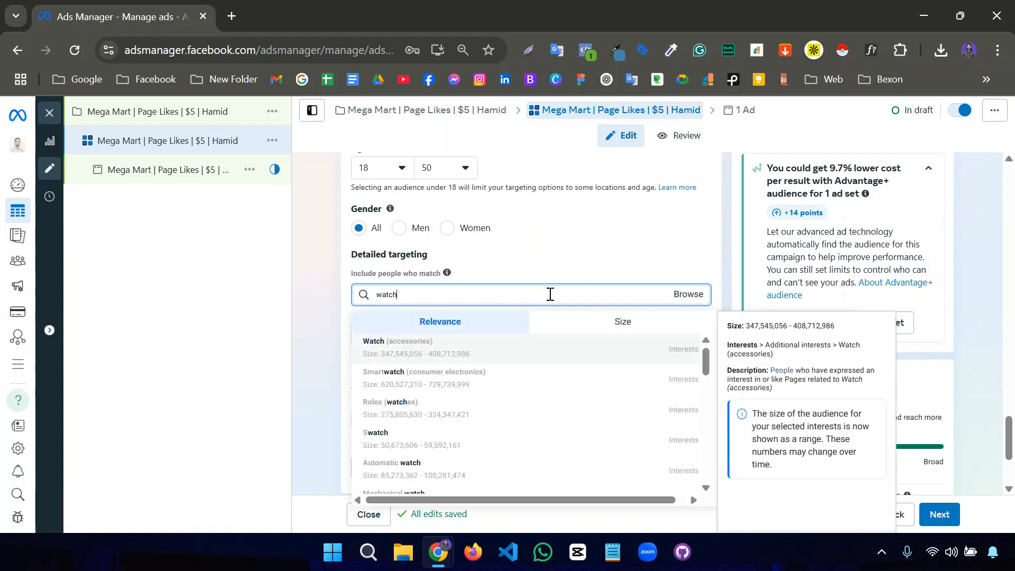
left_click(586, 356)
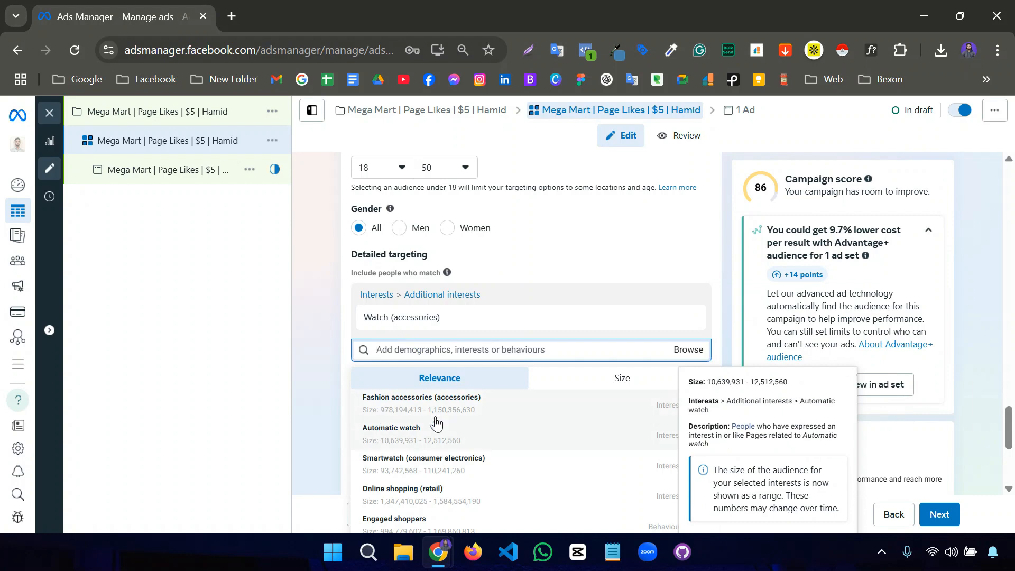
Add the suggested interests Fashion accessories, Automatic watch and Smartwatch (consumer electronics), and remove Fashion accessories again
left_click(476, 411)
scroll(449, 360, "down", 3)
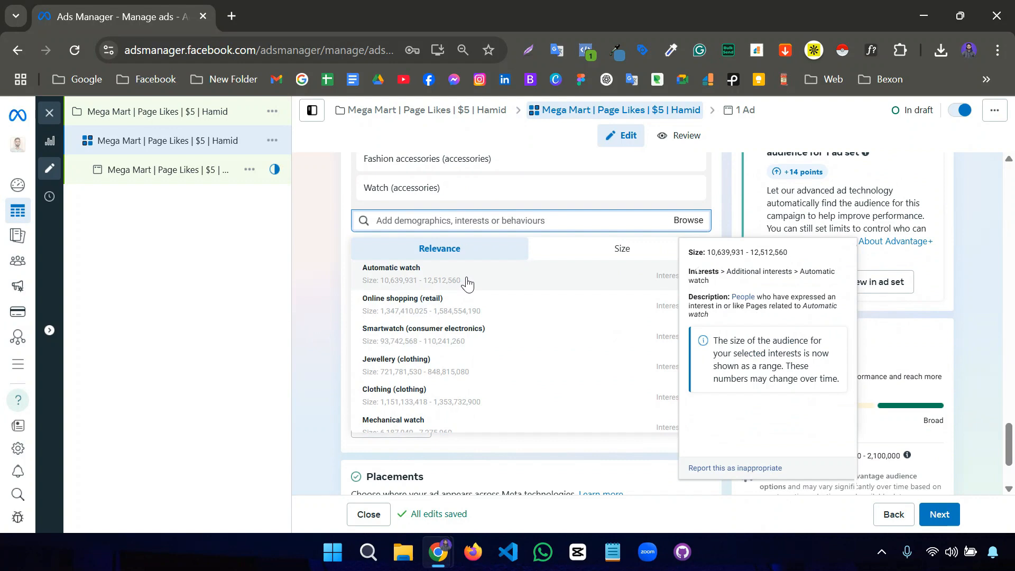
left_click(363, 288)
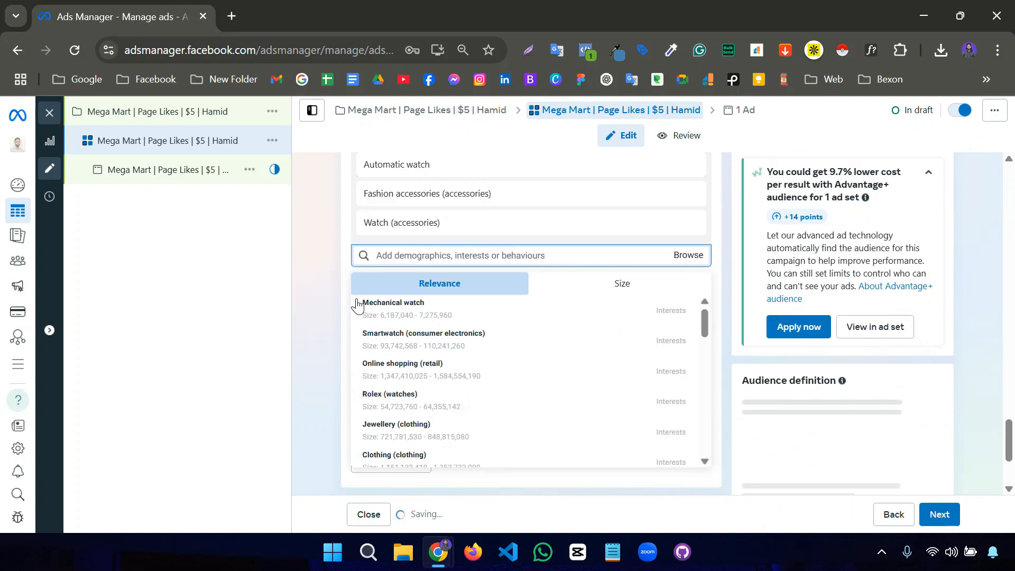
left_click(457, 351)
scroll(329, 357, "up", 1)
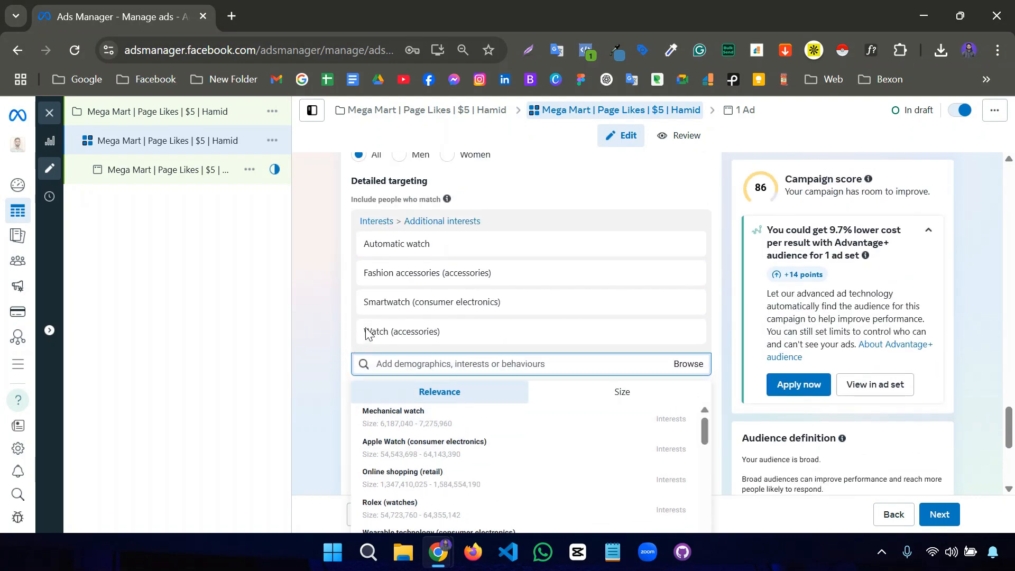
mouse_move(592, 281)
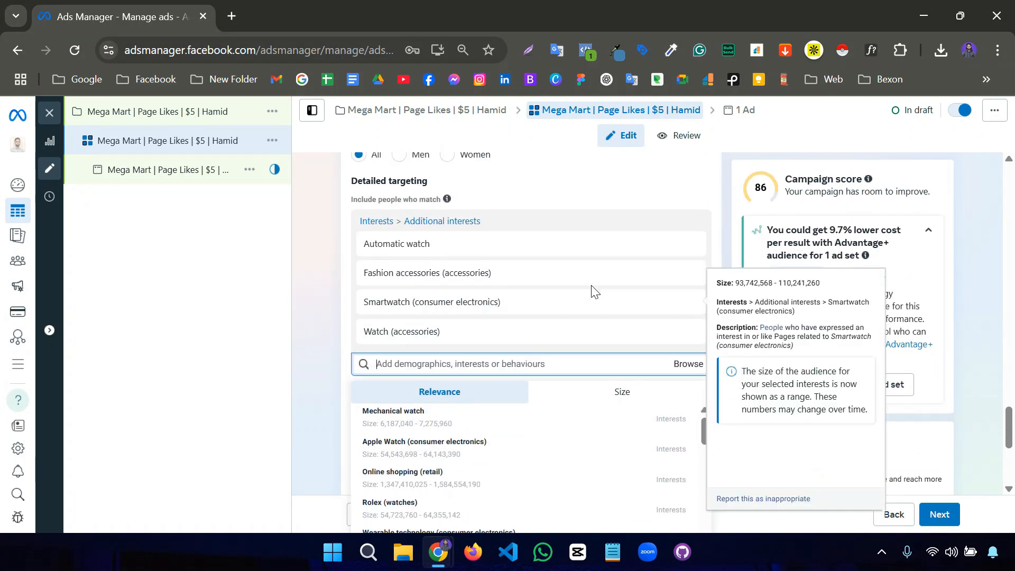
left_click(688, 274)
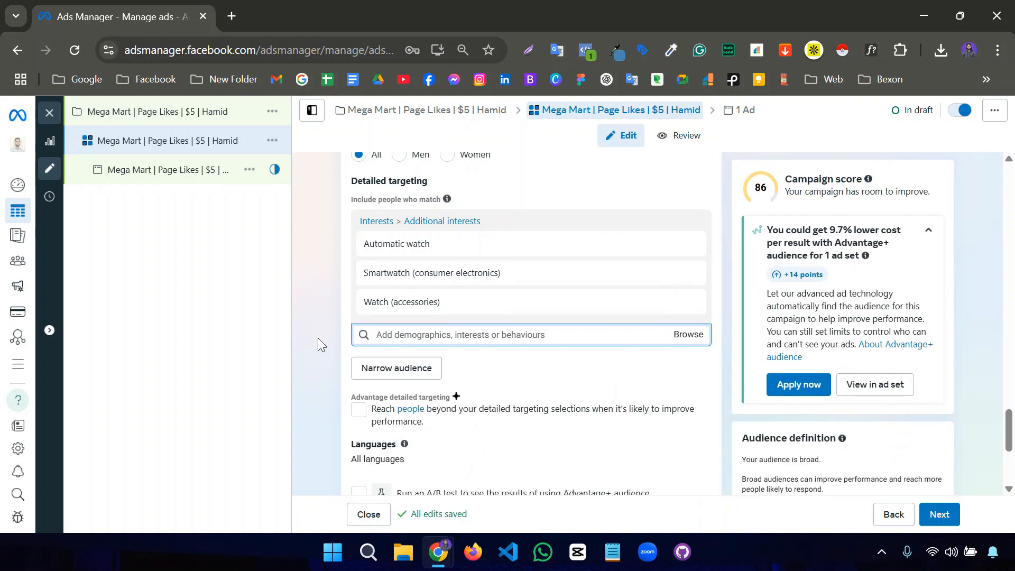
Turn on Advantage detailed targeting to reach people beyond the detailed targeting selections
scroll(318, 338, "down", 2)
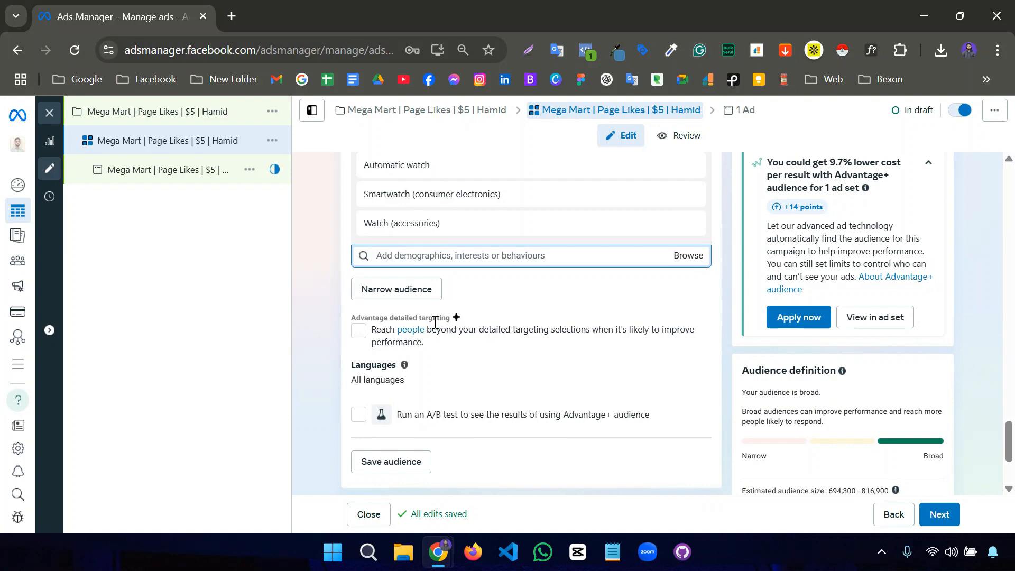
left_click(359, 333)
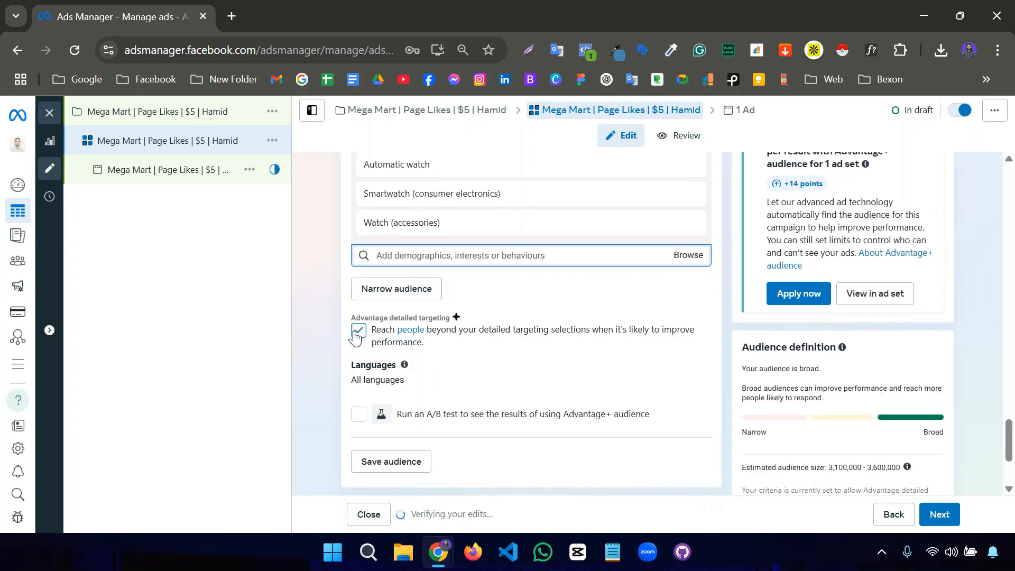
scroll(338, 348, "up", 2)
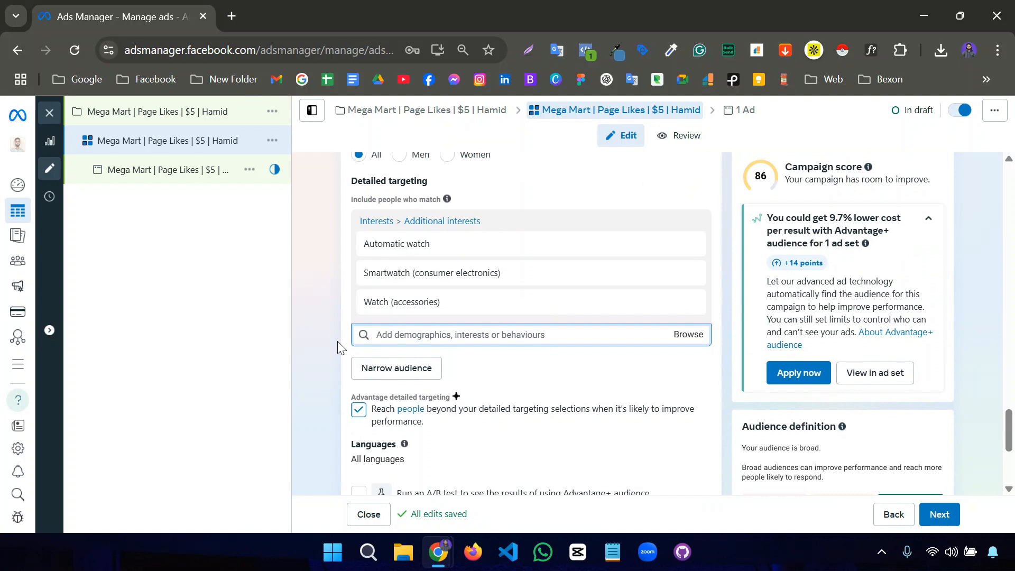
Review the audience details in the Save audience summary and close it without saving
scroll(345, 424, "down", 2)
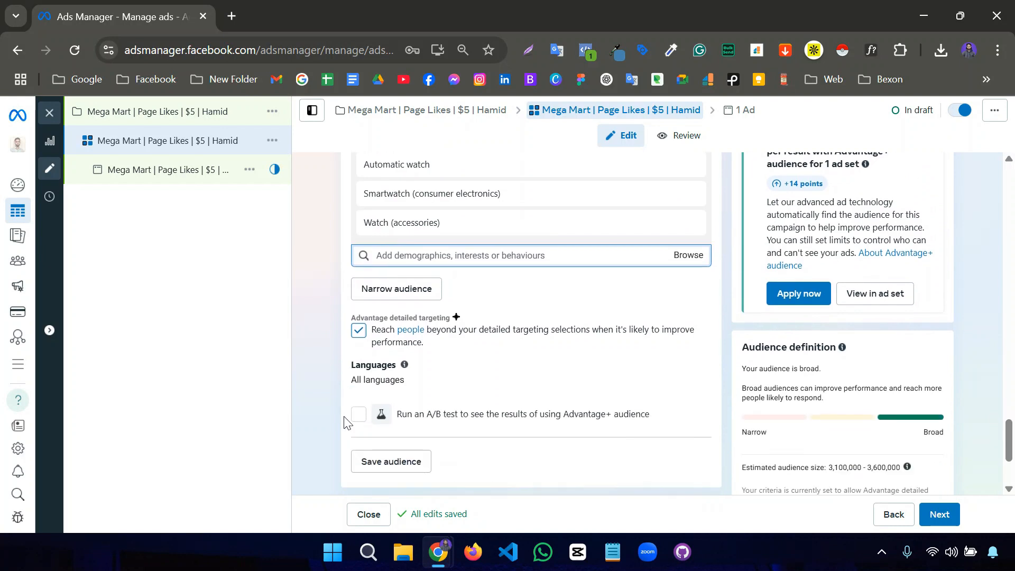
scroll(344, 423, "down", 2)
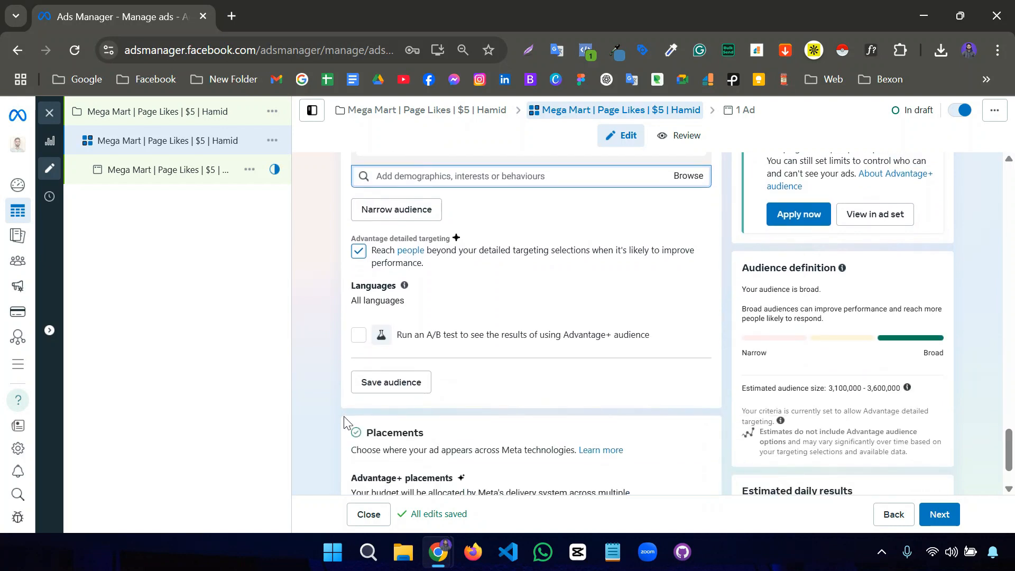
left_click(380, 383)
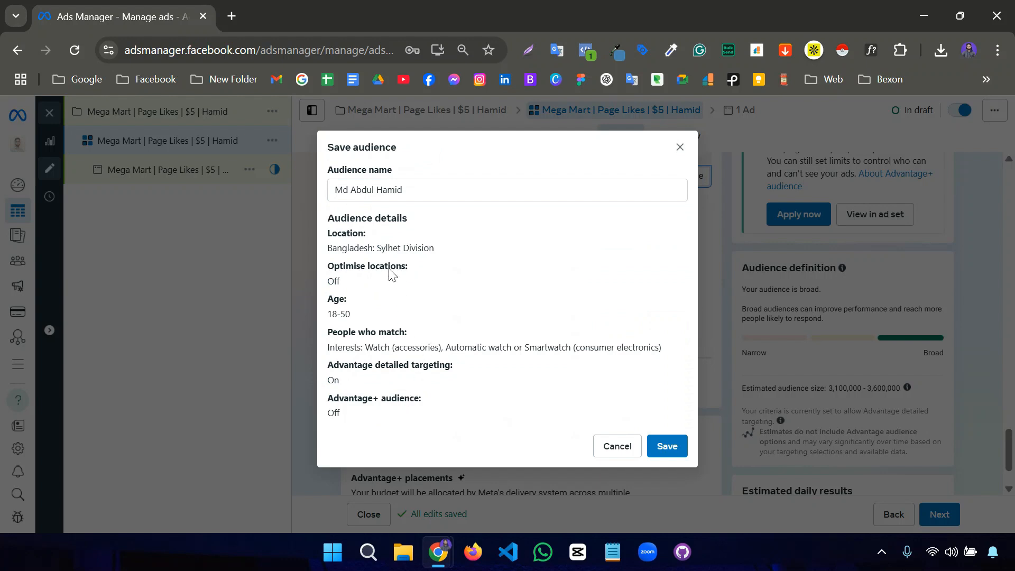
left_click(606, 447)
scroll(534, 423, "down", 2)
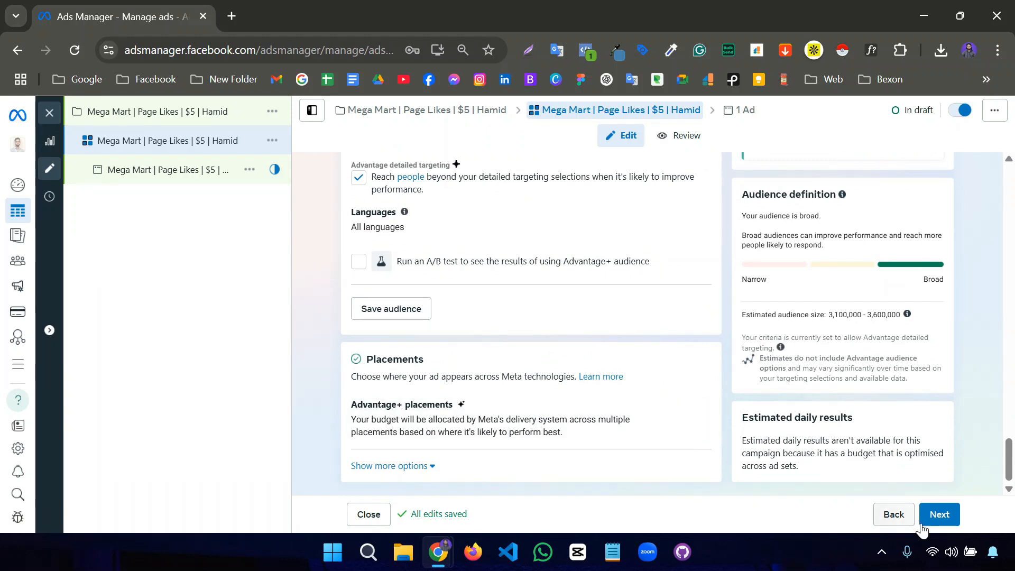
Continue to the ad level and start setting up the ad creative as an image ad
left_click(943, 519)
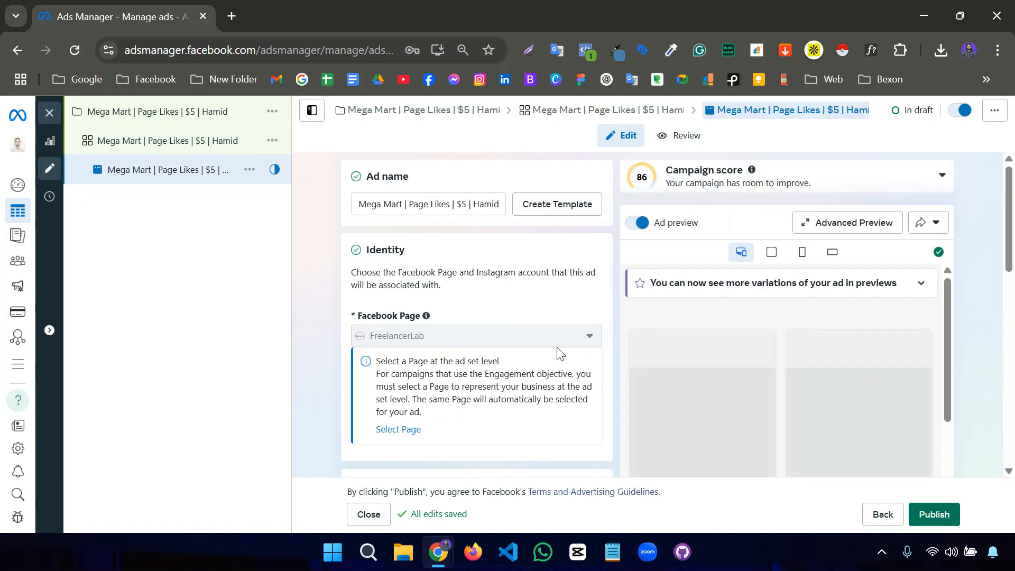
scroll(345, 290, "down", 1)
scroll(345, 290, "down", 2)
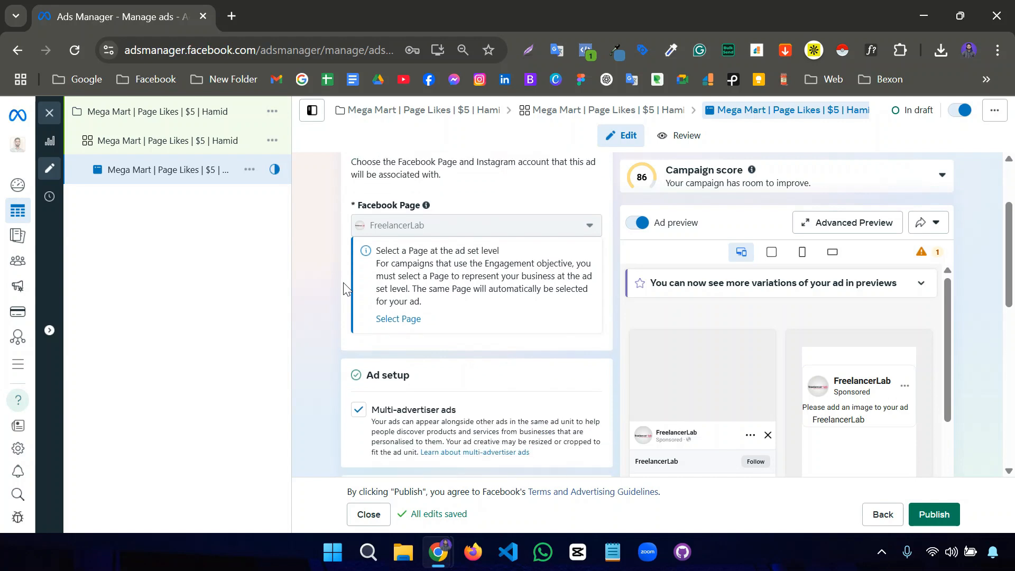
scroll(345, 290, "down", 4)
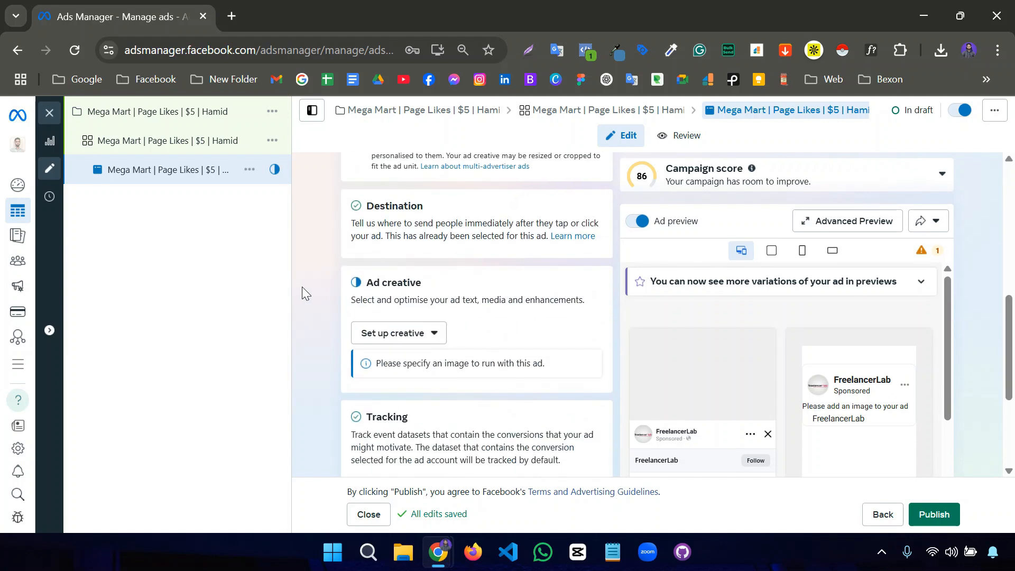
scroll(302, 291, "down", 1)
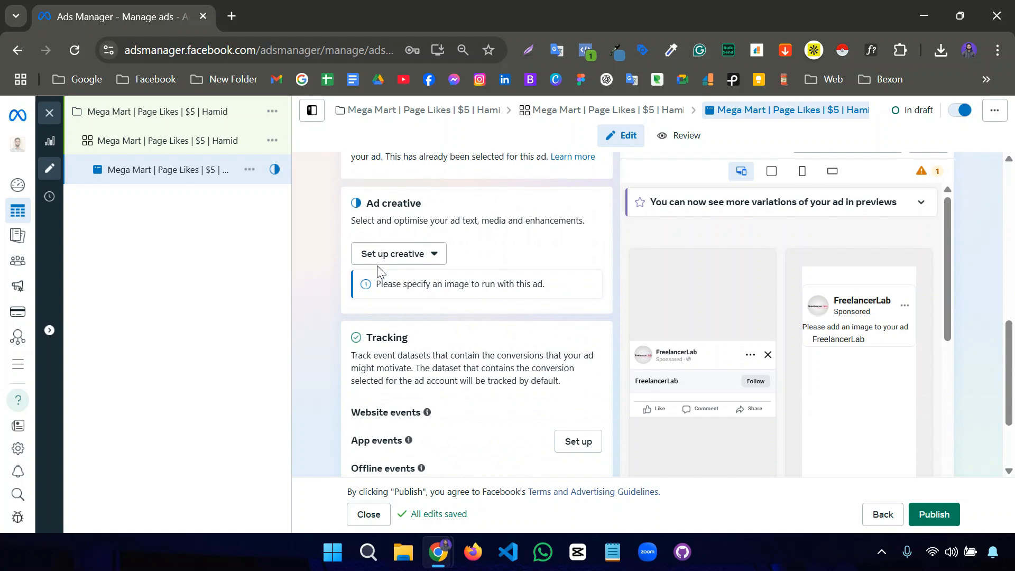
left_click(424, 259)
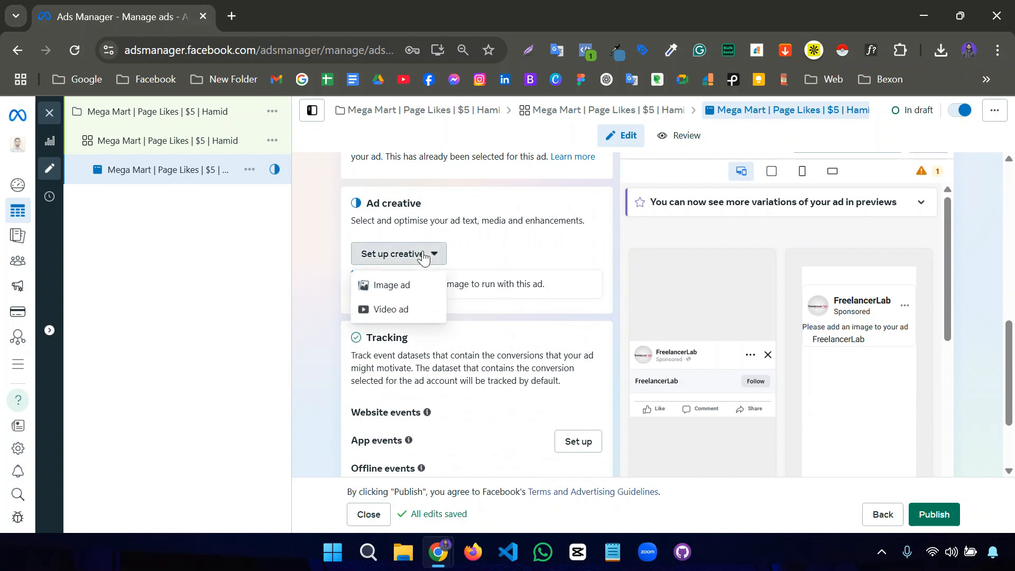
left_click(409, 296)
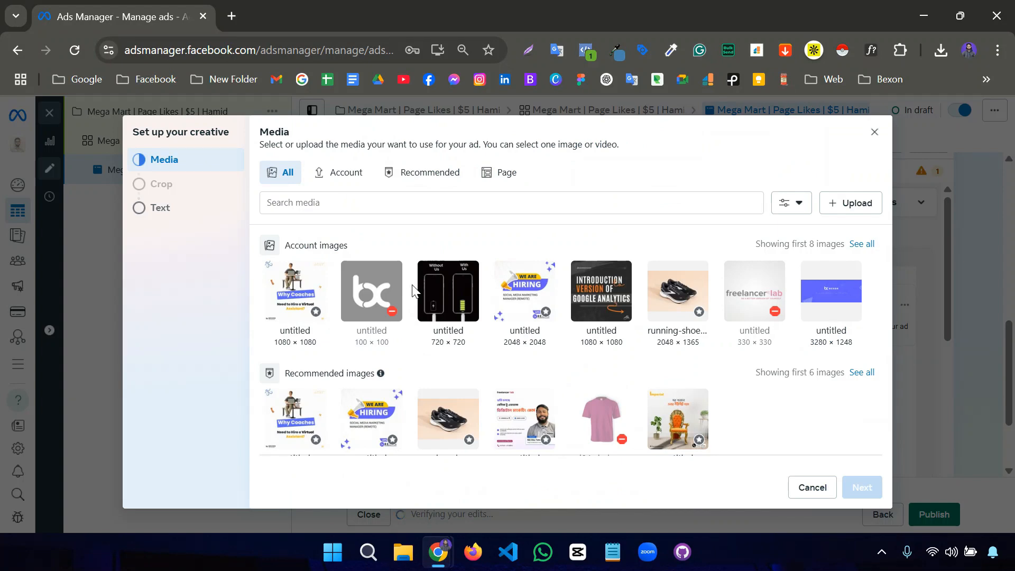
Upload the image "Blue Abstract Don't Forget to Follow Us Free Instagram Post" from Downloads as the ad media and finish the creative setup
left_click(835, 212)
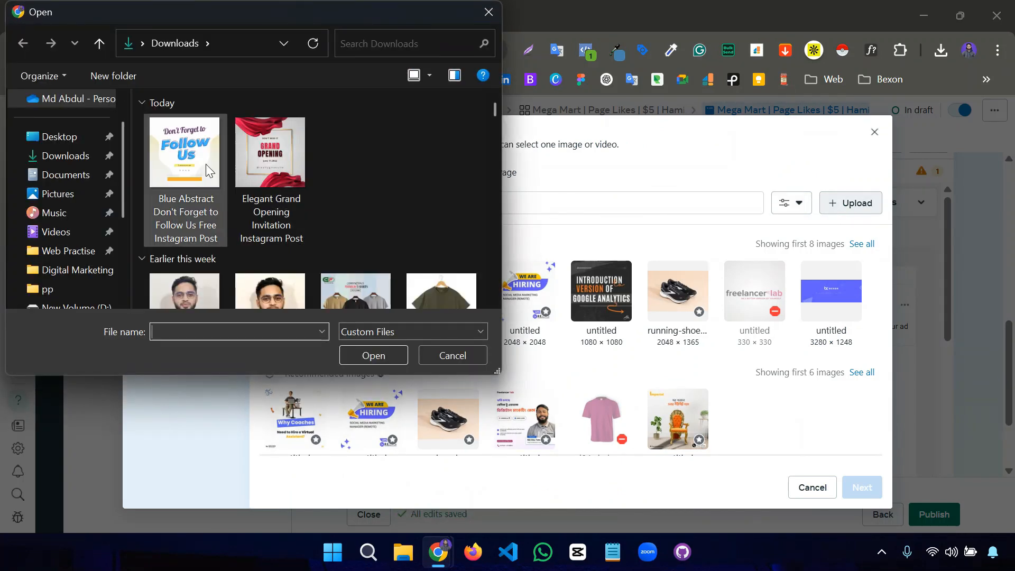
left_click(210, 171)
left_click(373, 355)
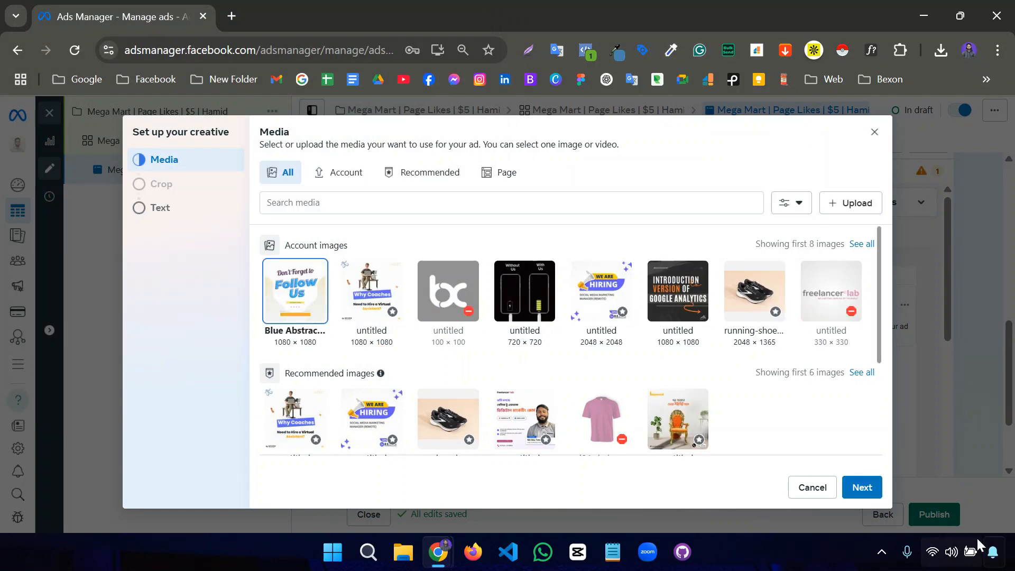
left_click(861, 488)
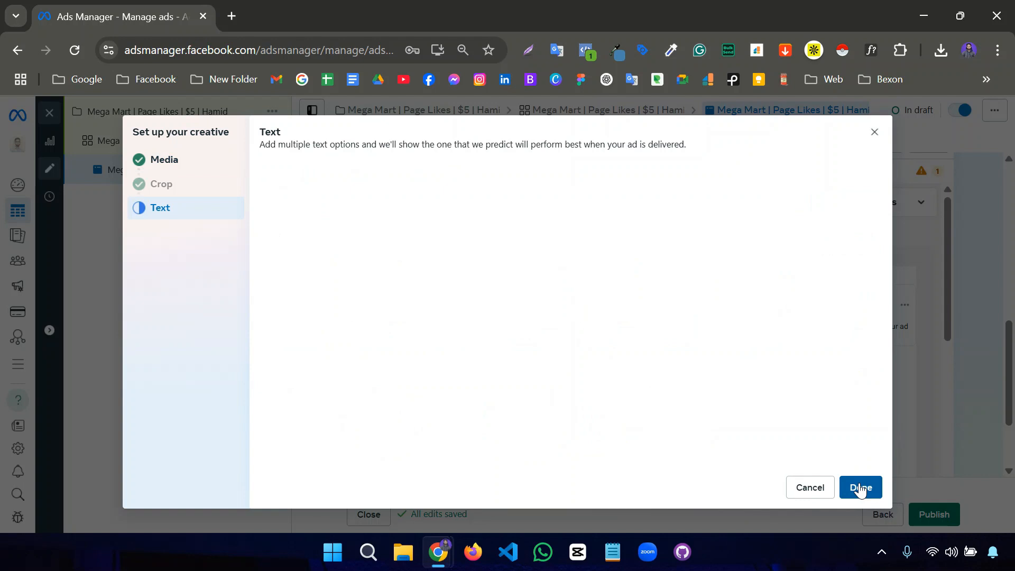
left_click(861, 488)
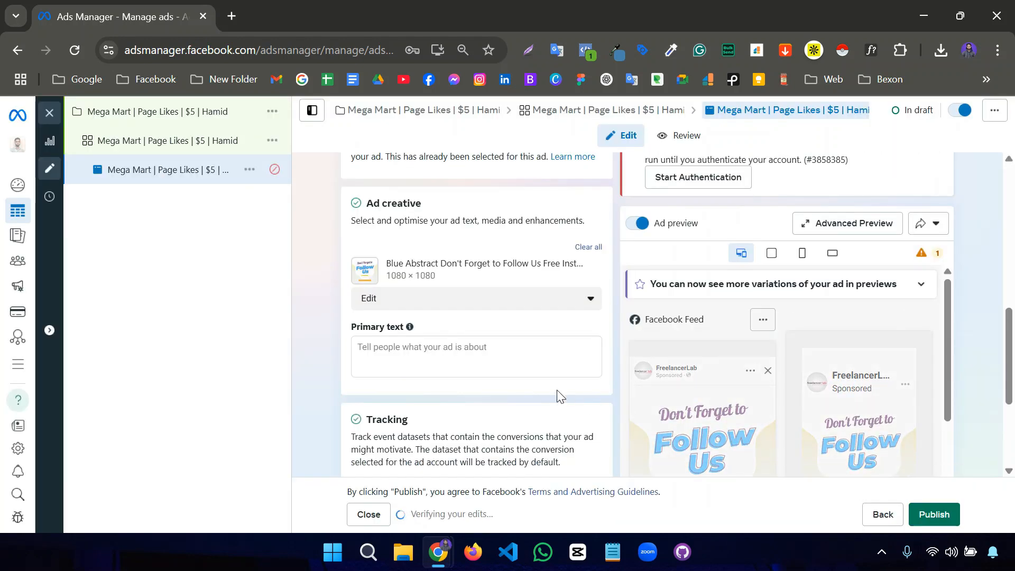
Set the ad's primary text to "Follow our page." and check the ad previews and tracking settings
left_click(479, 352)
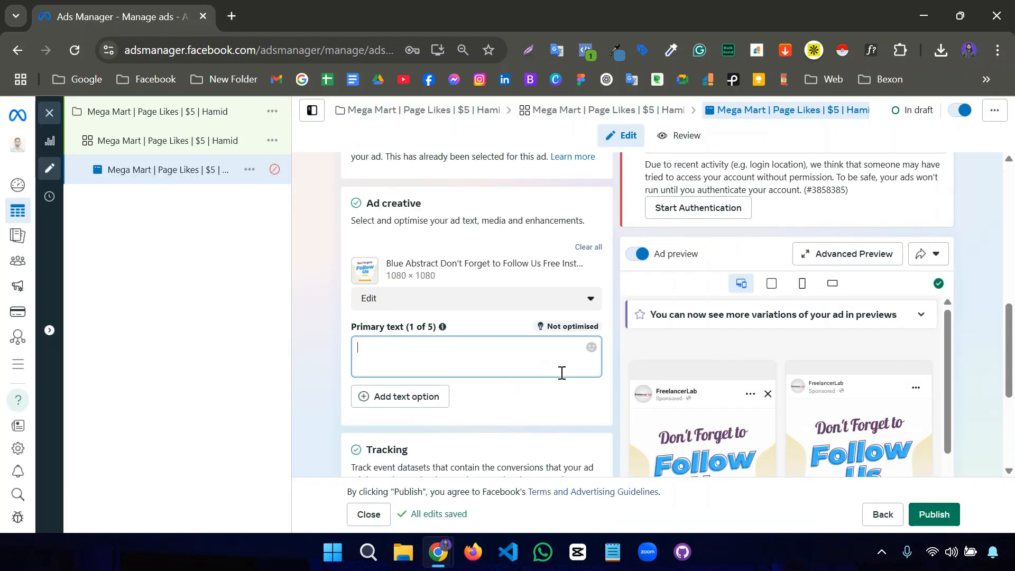
scroll(715, 411, "down", 1)
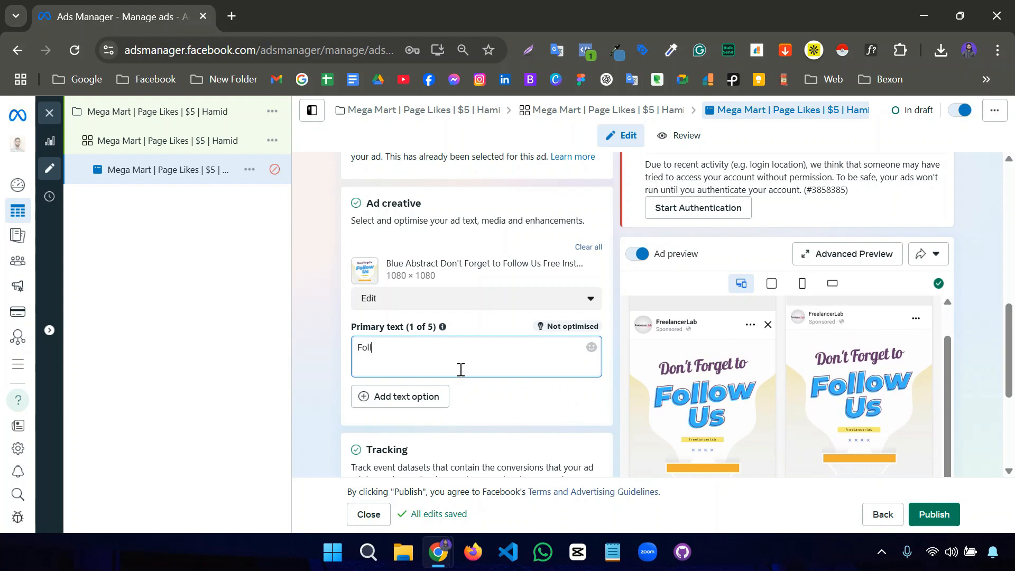
type("our page.")
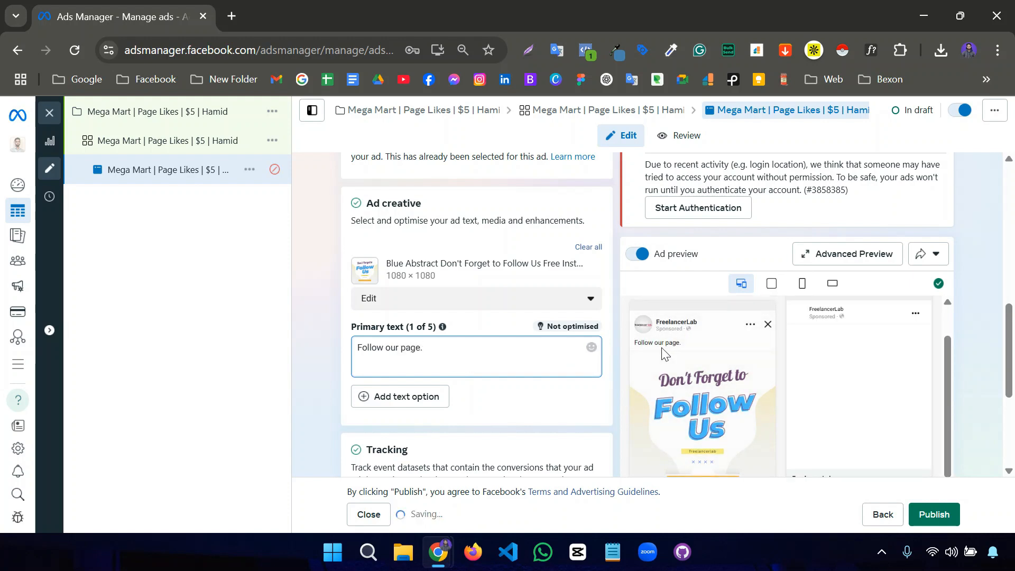
left_click(313, 335)
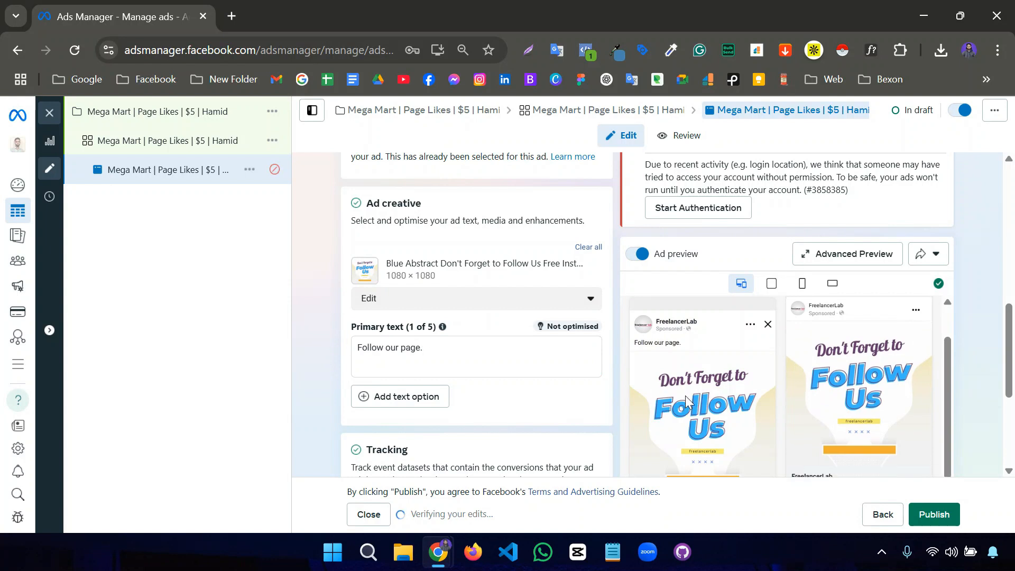
scroll(637, 401, "down", 3)
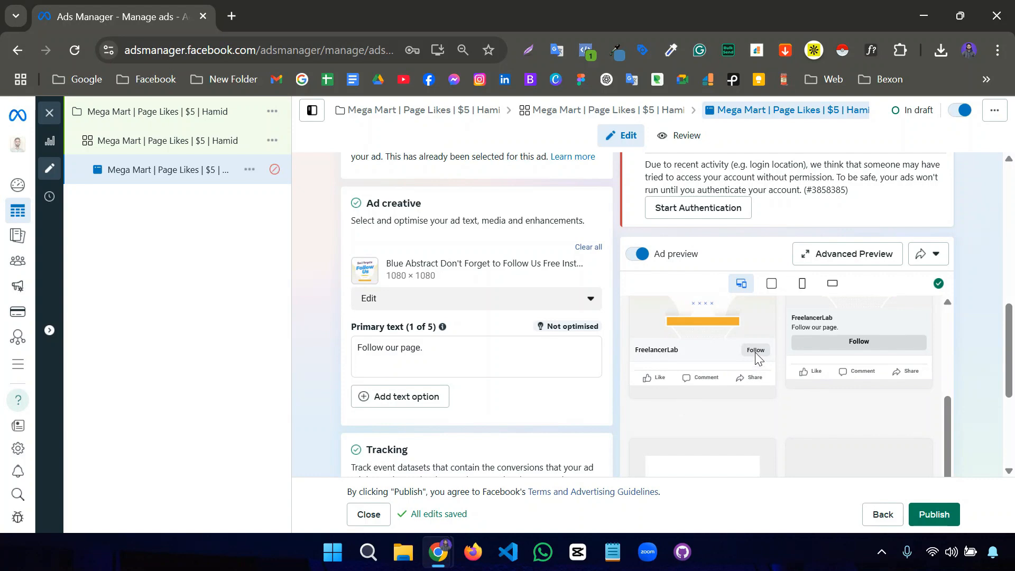
scroll(511, 441, "down", 4)
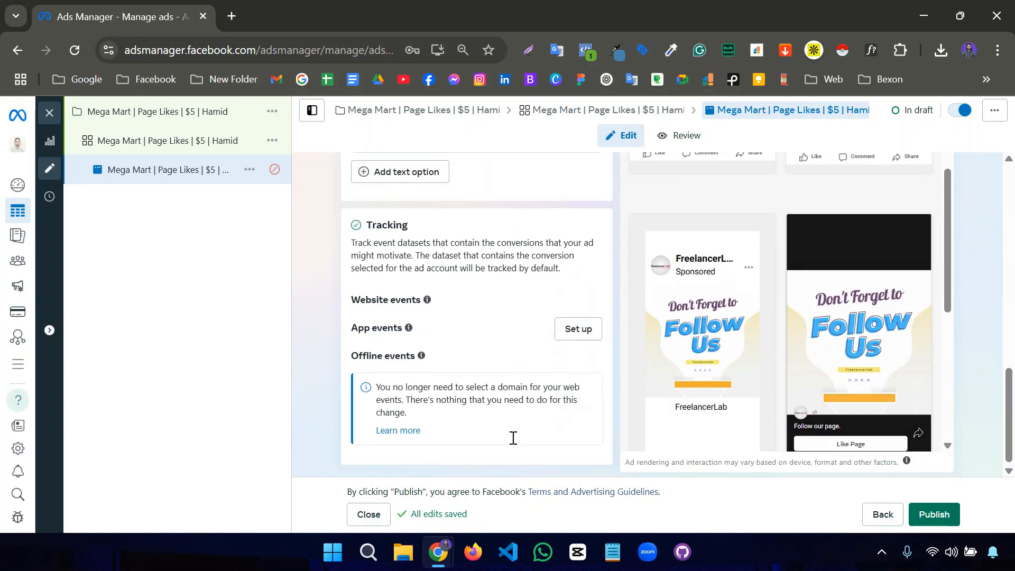
scroll(512, 440, "up", 12)
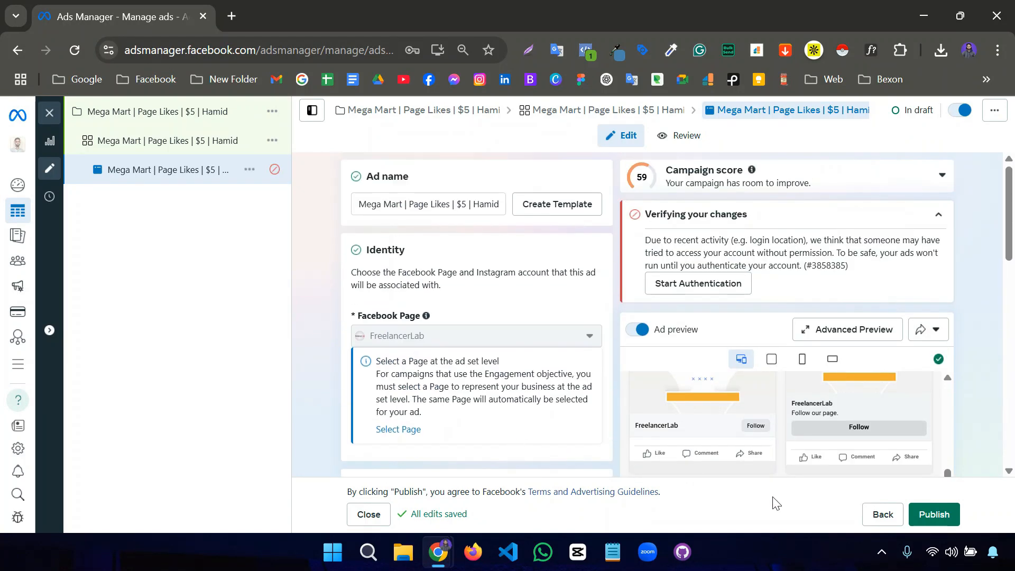